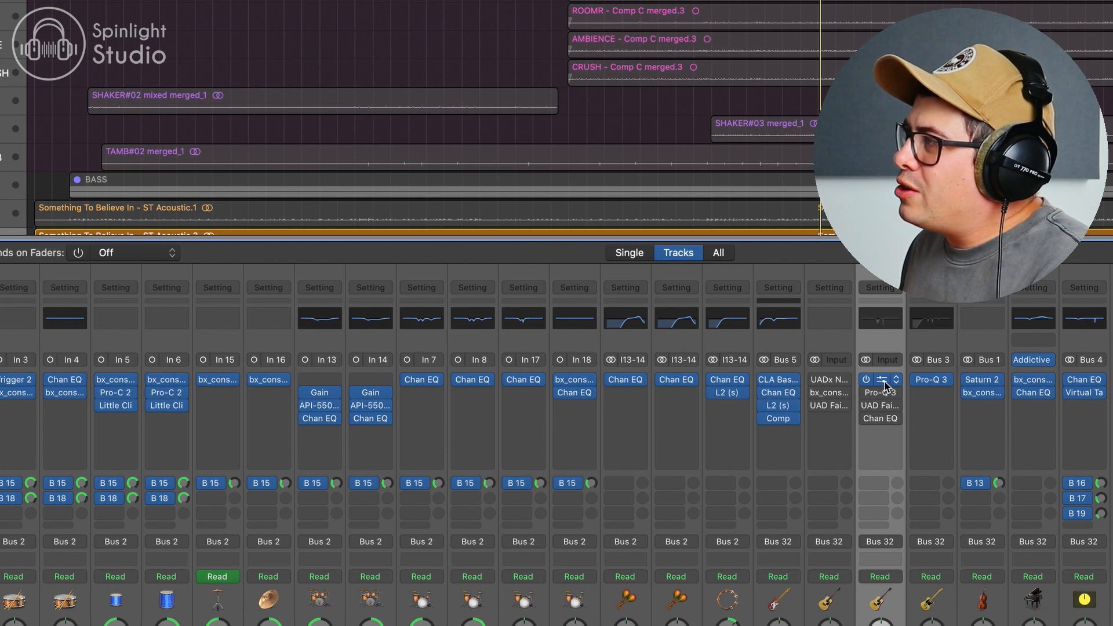
- Enable the Neve 1073 preamp and the Pro-Q 3 inserts on the selected acoustic guitar channel and open the Pro-Q 3 editor
click(882, 380)
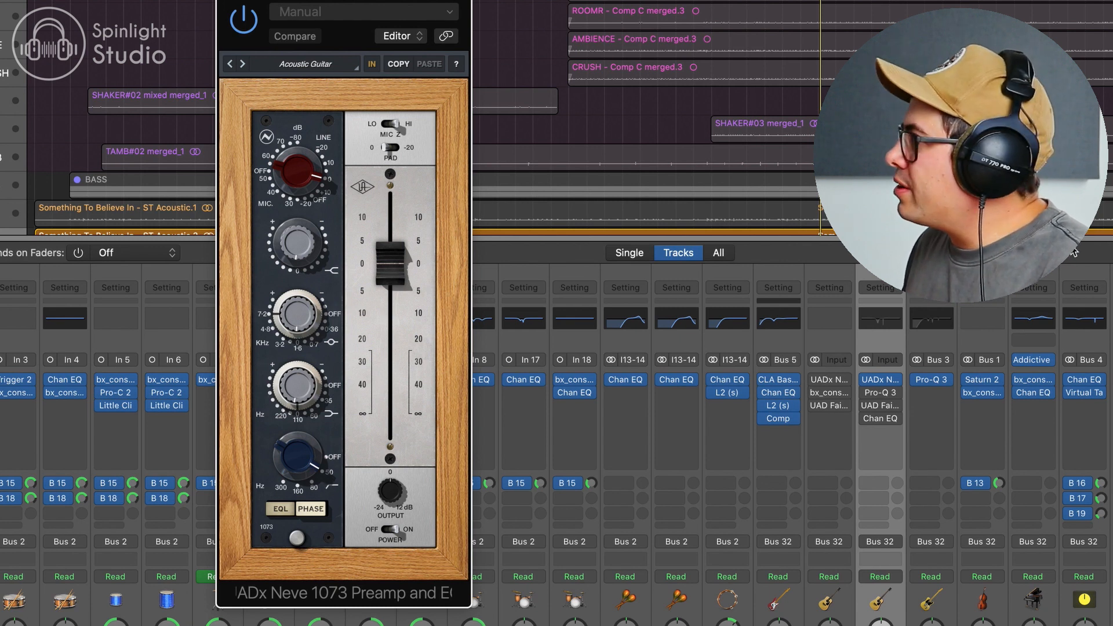
click(881, 394)
click(865, 394)
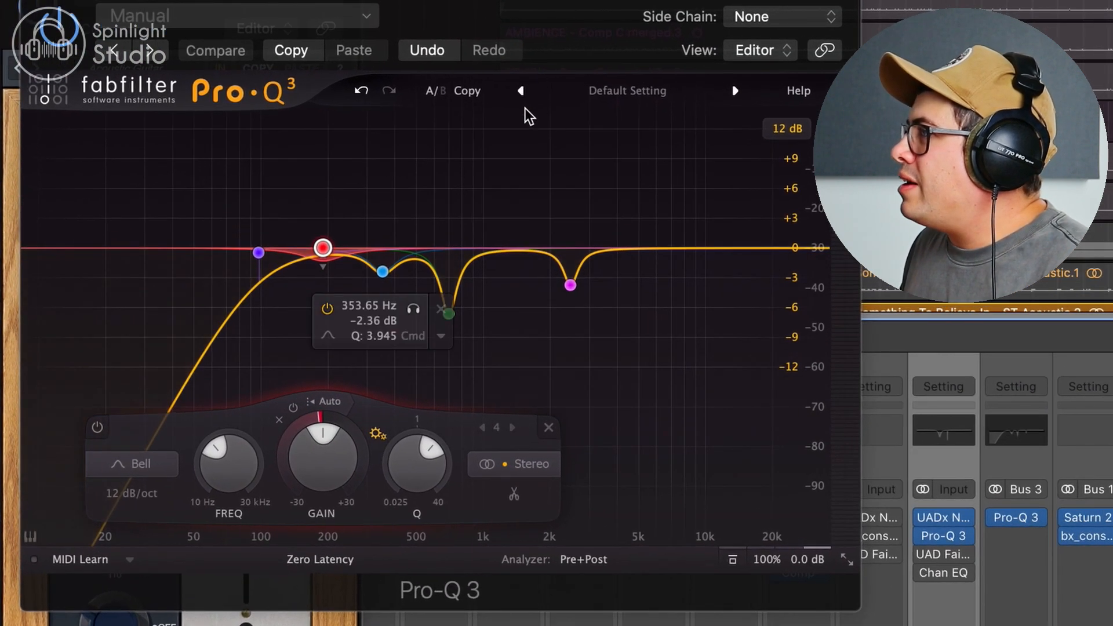
- Bypass all five active EQ bands in Pro-Q 3
alt+click(259, 253)
alt+click(323, 249)
alt+click(382, 271)
alt+click(448, 313)
alt+click(570, 285)
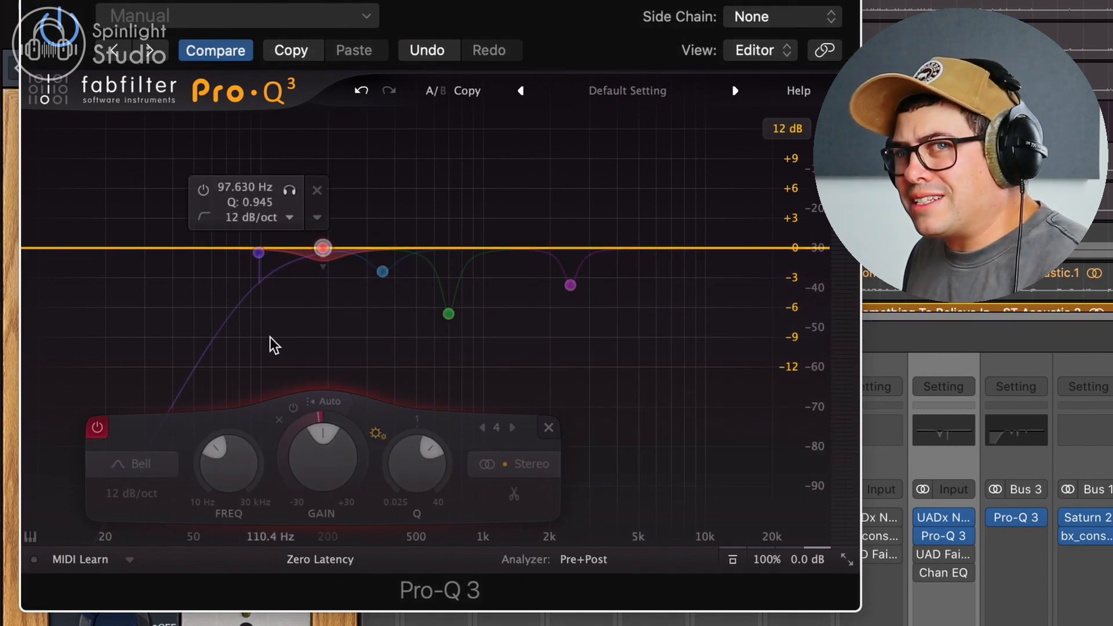
- Re-enable the 97.63 Hz low-cut band and compare the guitar with it off and on during playback
alt+click(259, 254)
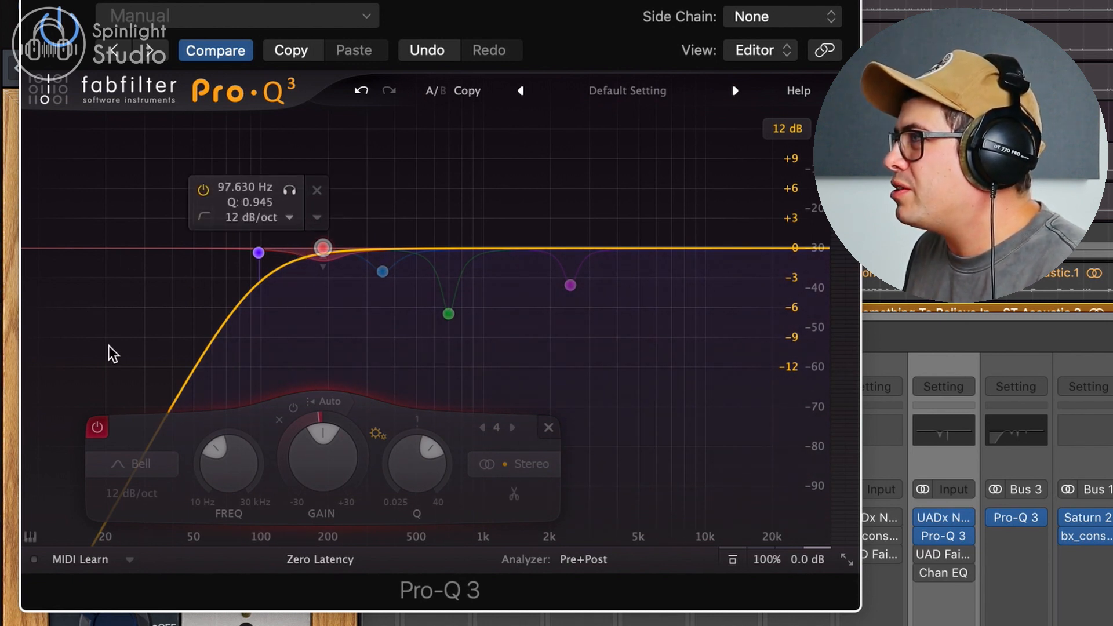
key(space)
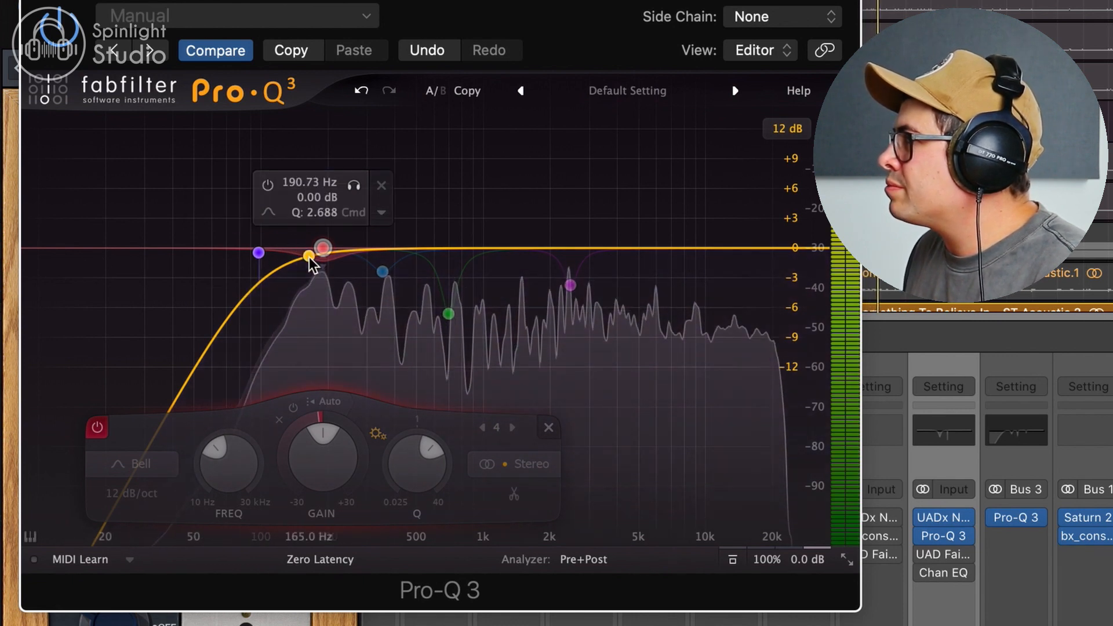
double_click(258, 254)
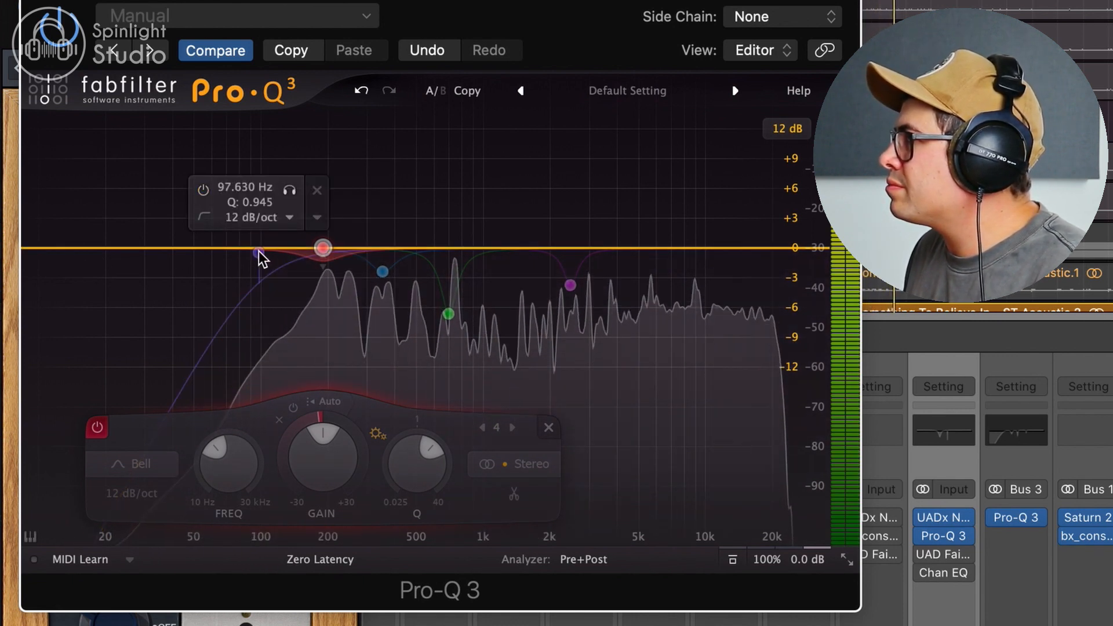
double_click(258, 253)
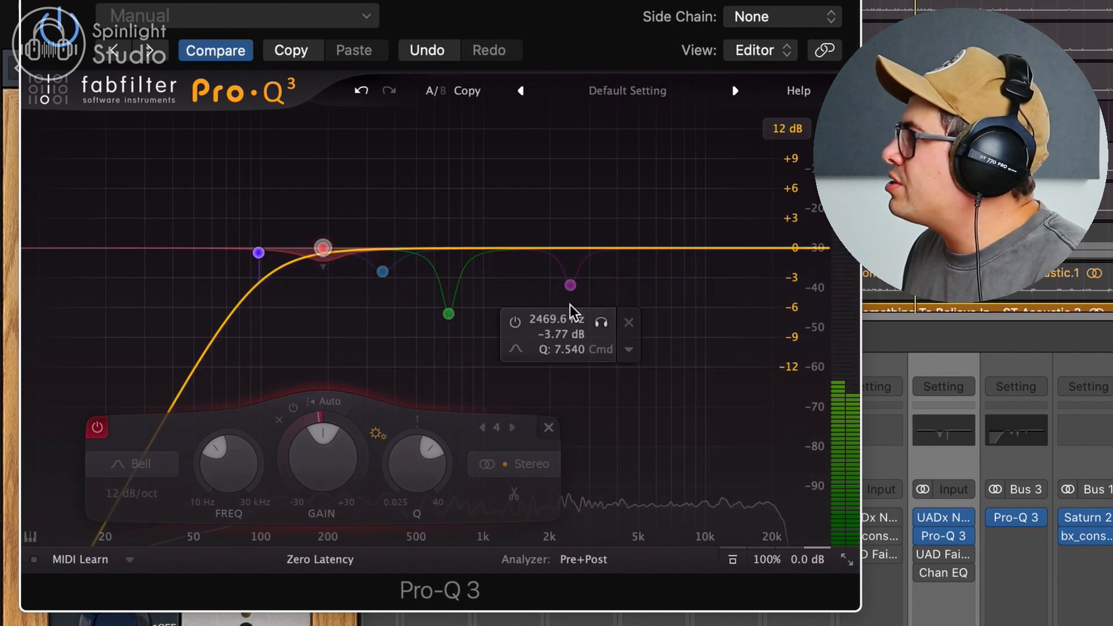
- Enable the green bell band, audition it boosted at 707.94 Hz and +9.89 dB, and set it to a cut of about 7 dB
double_click(449, 313)
drag(449, 313, 449, 152)
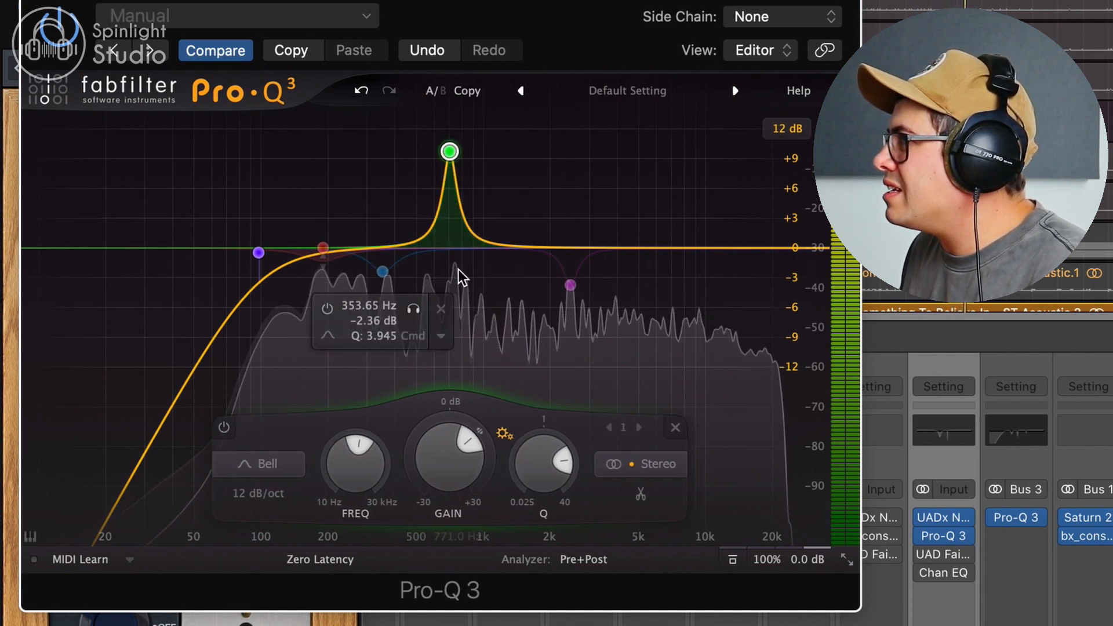
drag(450, 158, 446, 157)
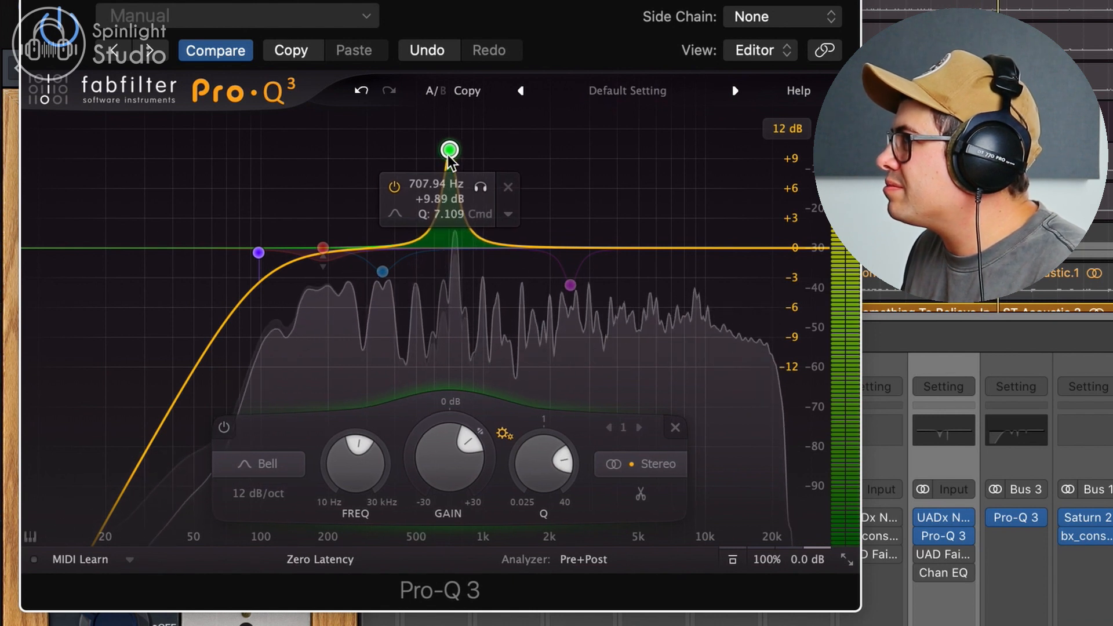
drag(459, 462, 442, 597)
drag(440, 495, 441, 500)
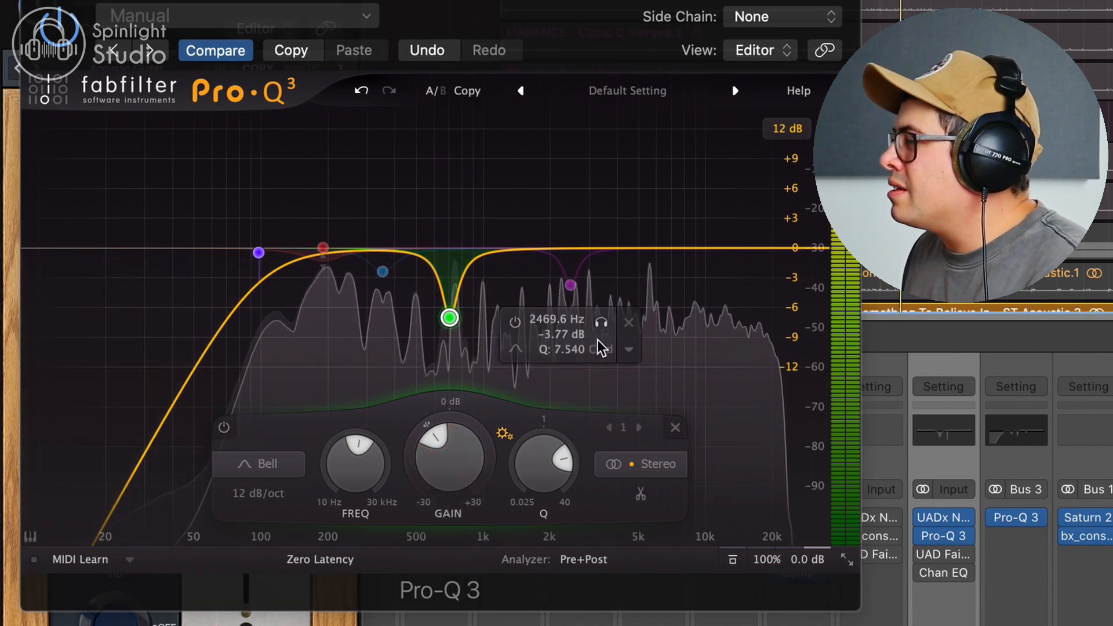
- Audition the pink bell band near 2.5 kHz with a boost during playback and set it to a cut of about 3.6 dB
key(space)
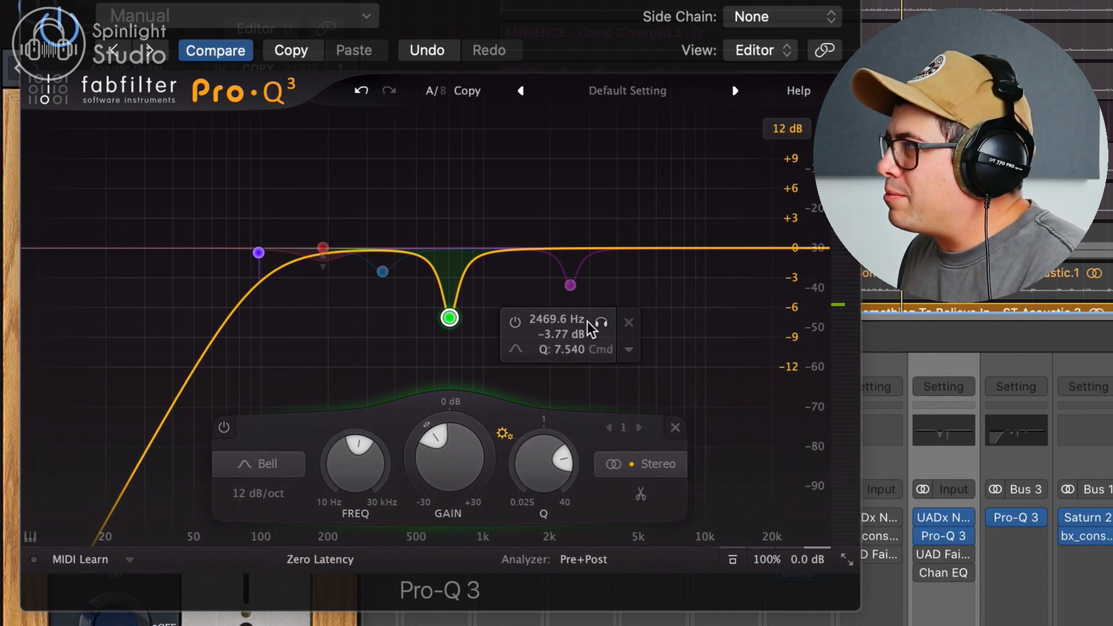
key(space)
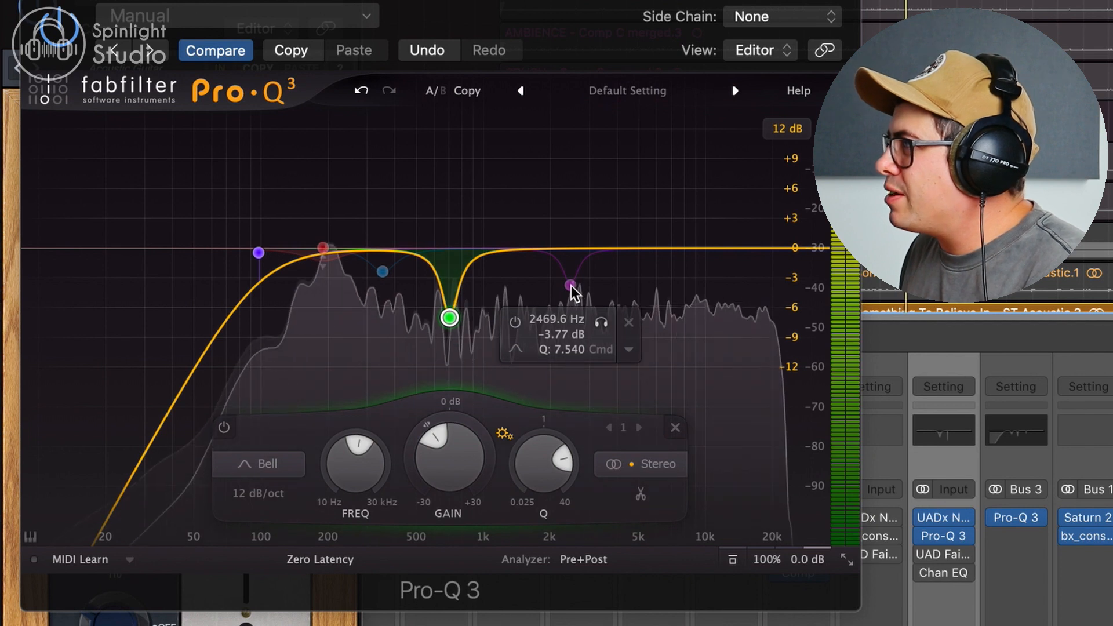
drag(571, 285, 570, 164)
drag(565, 444, 529, 578)
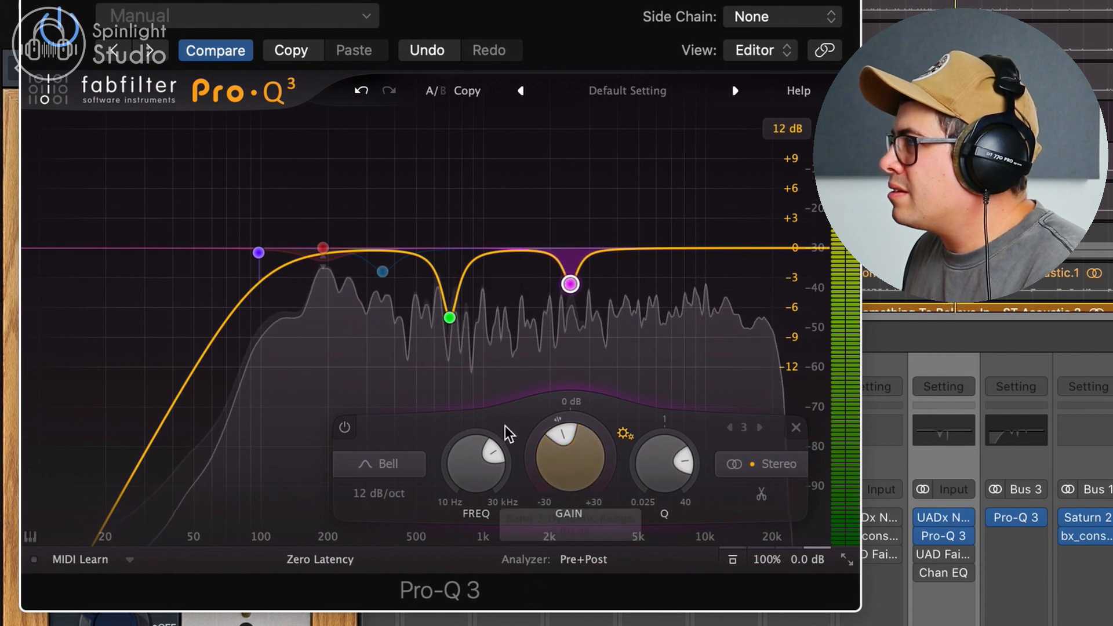
- Enable the blue low-mid bell band and move it to 369.89 Hz with a gain of -2.30 dB
alt+click(382, 269)
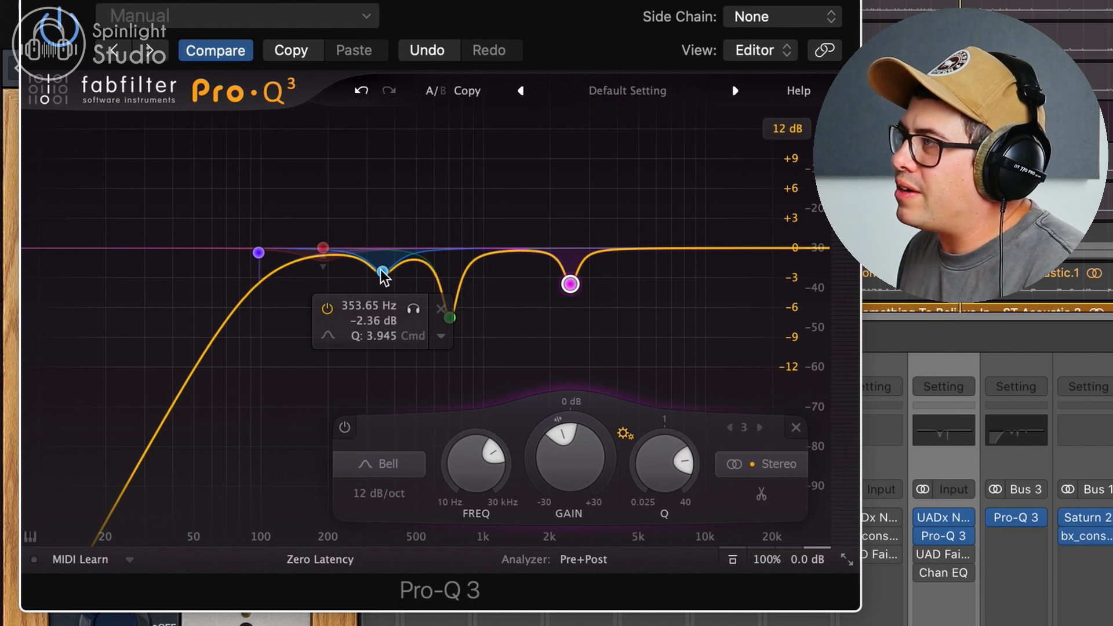
key(space)
mouse_move(382, 270)
mouse_down()
mouse_move(388, 179)
mouse_move(386, 270)
mouse_up()
key(space)
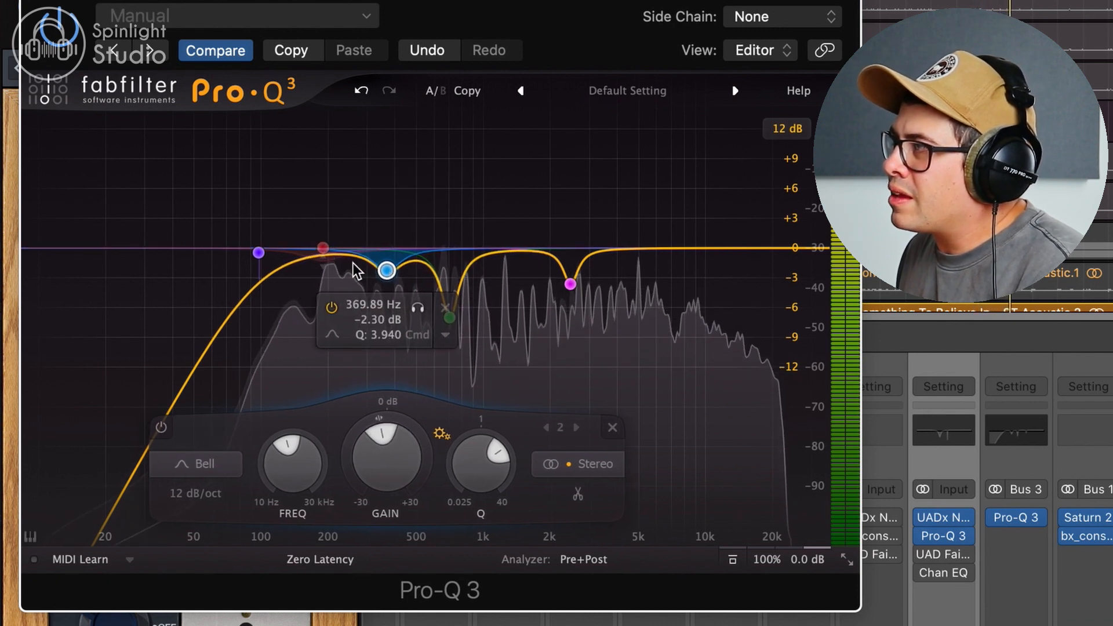
- Enable the dynamic bell band at 190.73 Hz and listen to it during playback
mouse_move(322, 245)
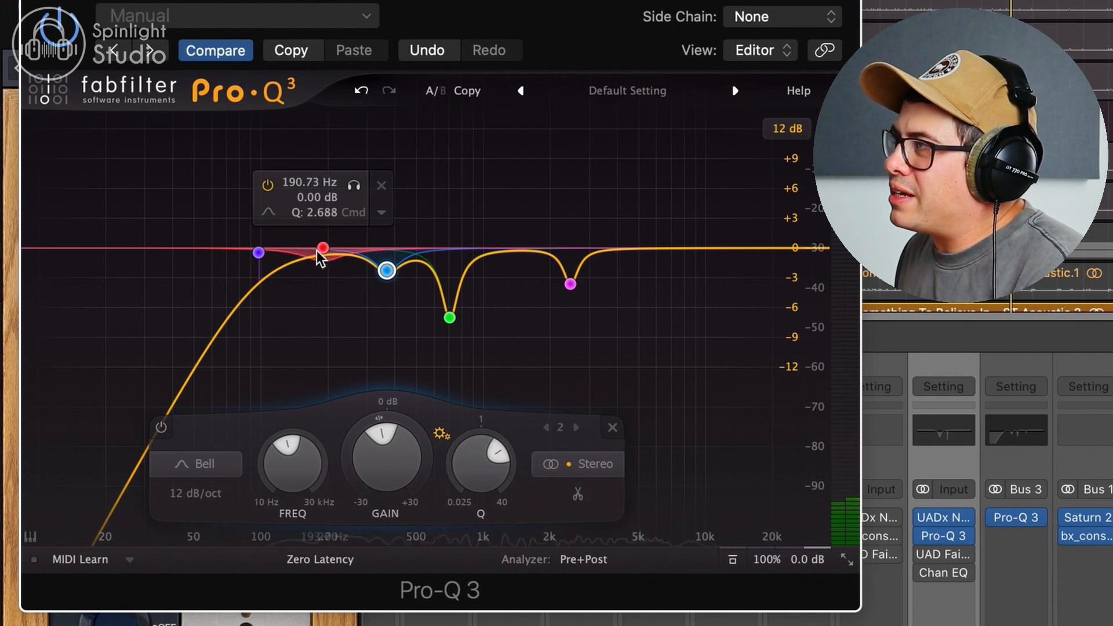
click(323, 248)
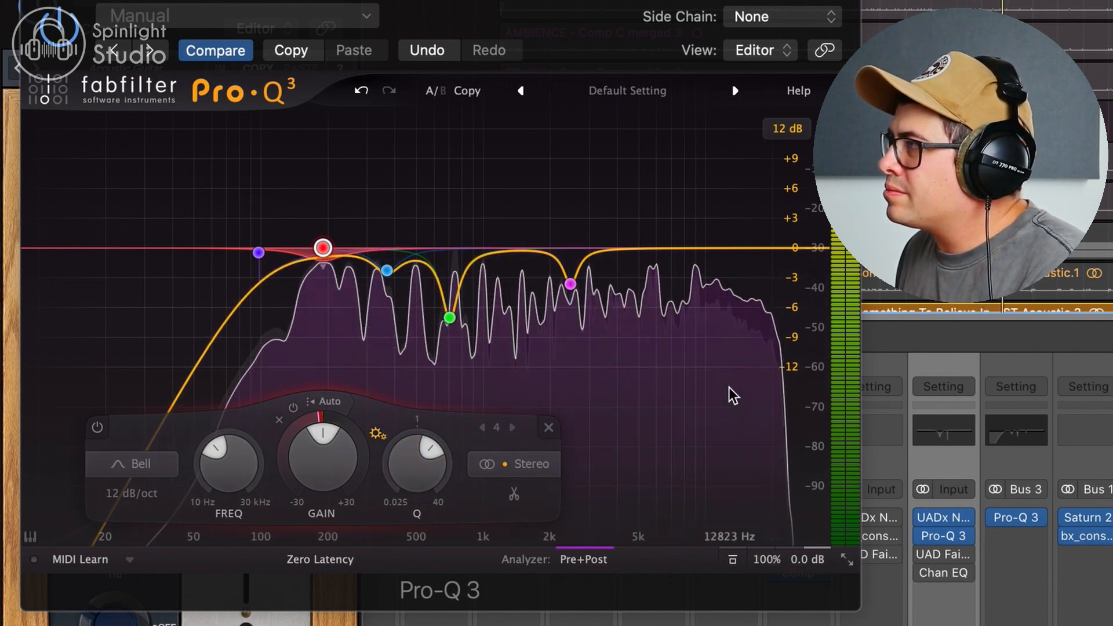
key(space)
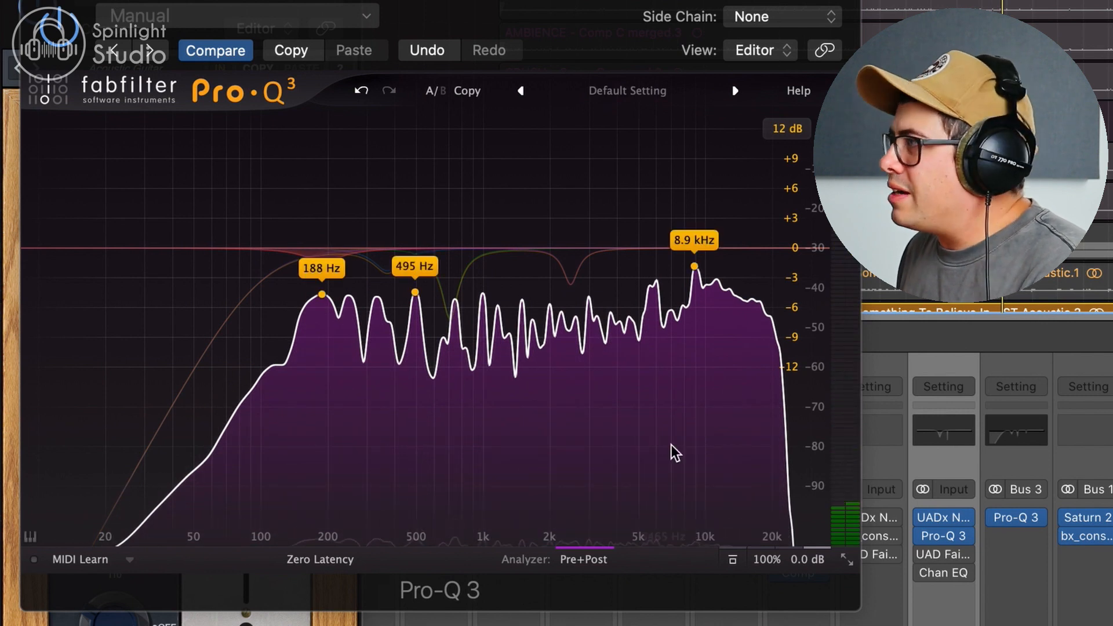
- Bypass and re-enable the whole Pro-Q 3 EQ to compare the guitar without and with it
click(731, 559)
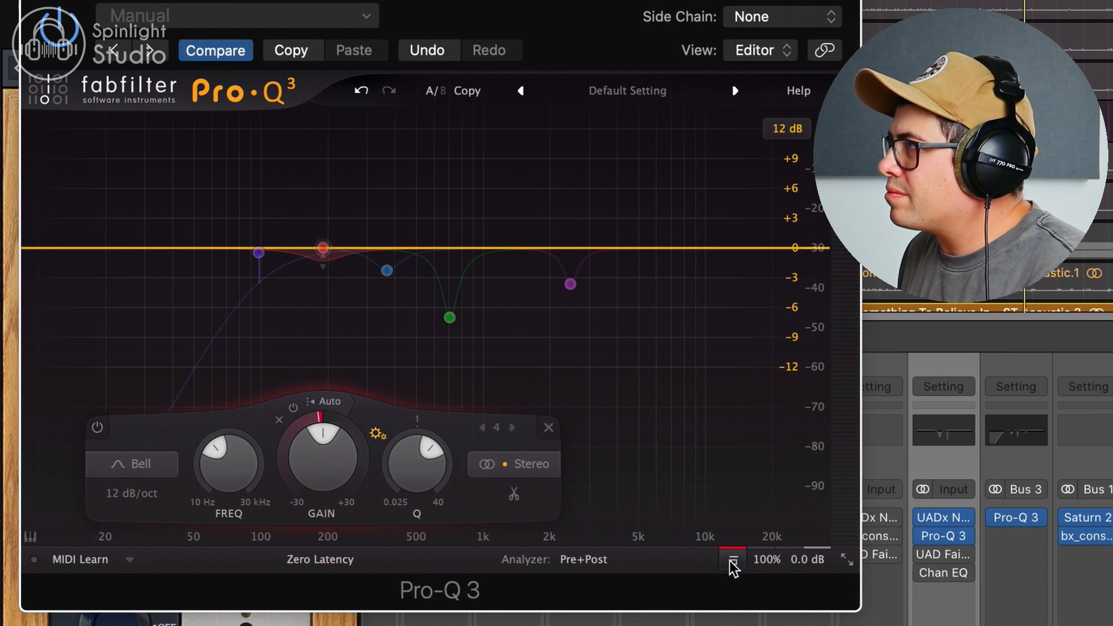
click(731, 559)
key(space)
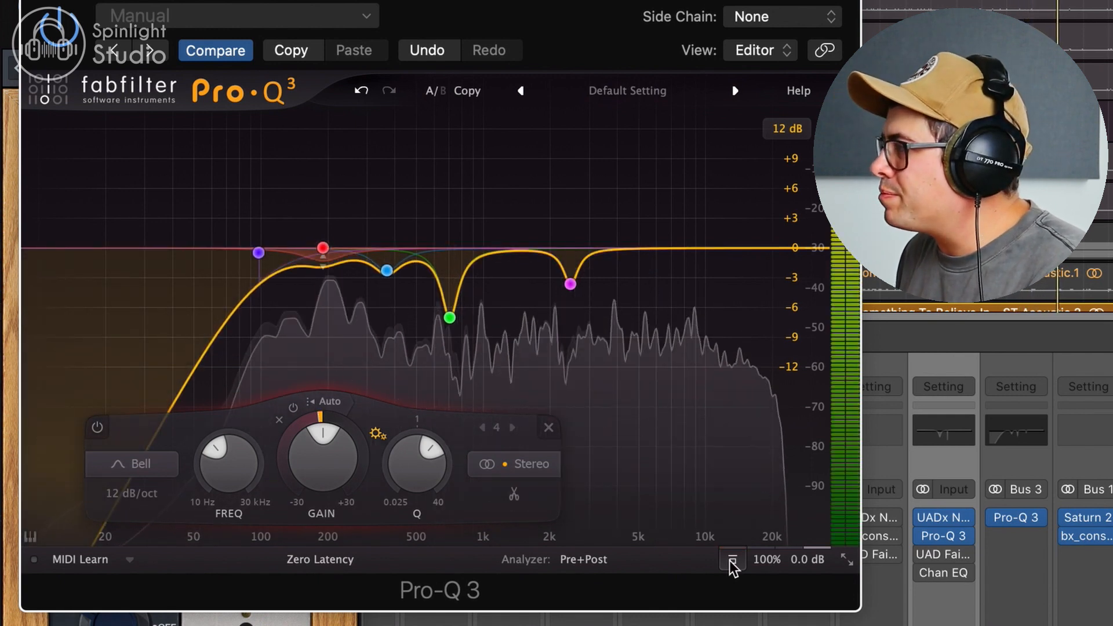
key(space)
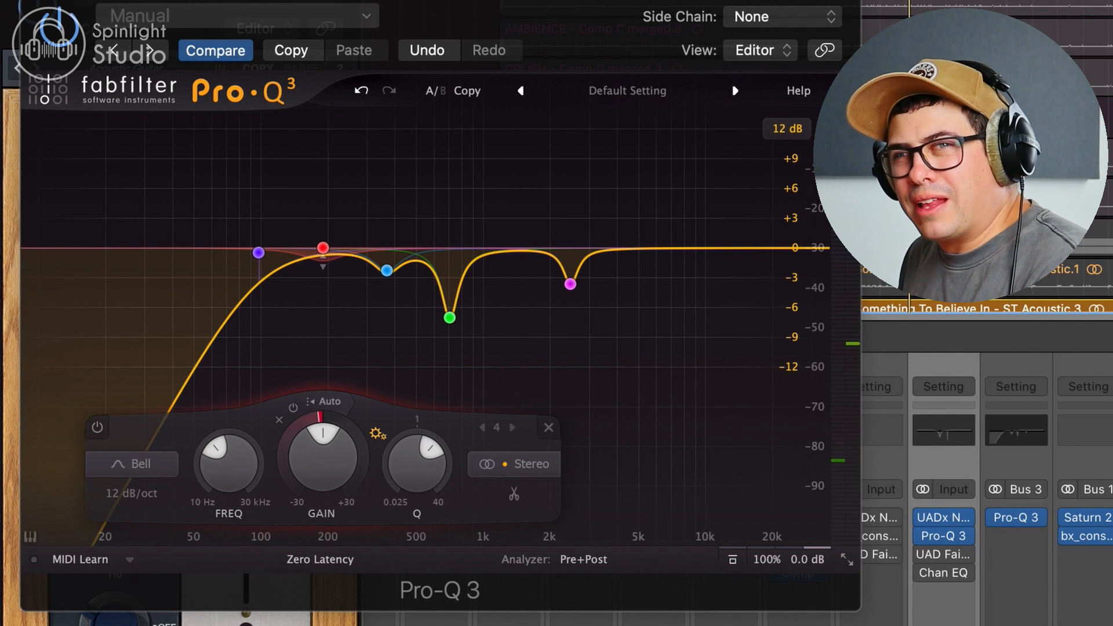
- Audition a temporary bell boost at 562.75 Hz with +4.10 dB and Q 1.947, and remove the band
key(space)
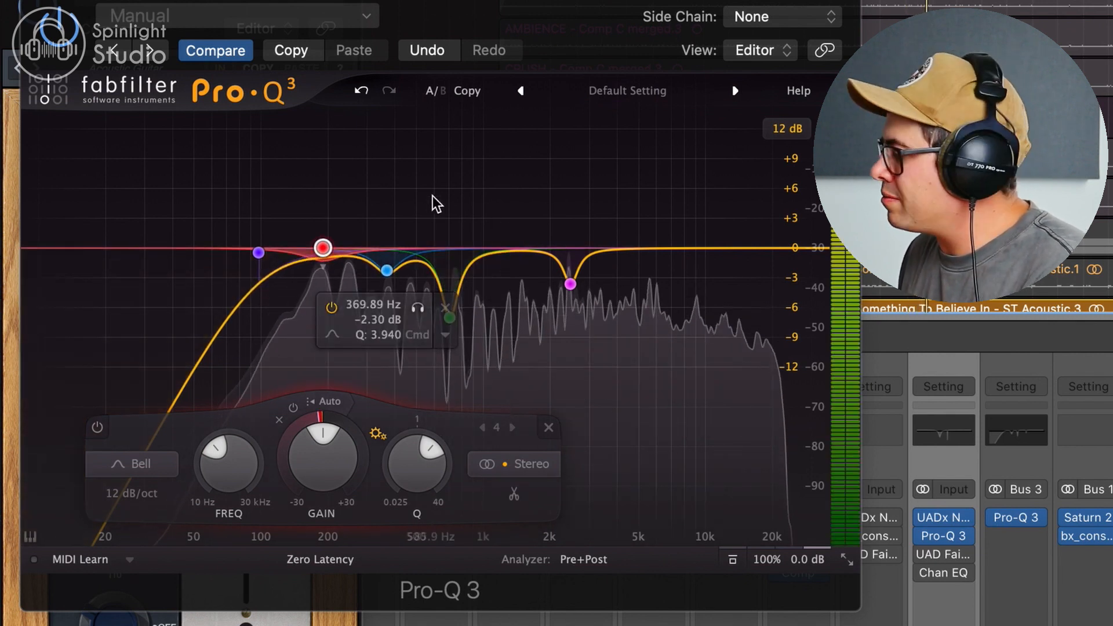
click(420, 187)
scroll(422, 191, up, 5)
drag(421, 191, 428, 213)
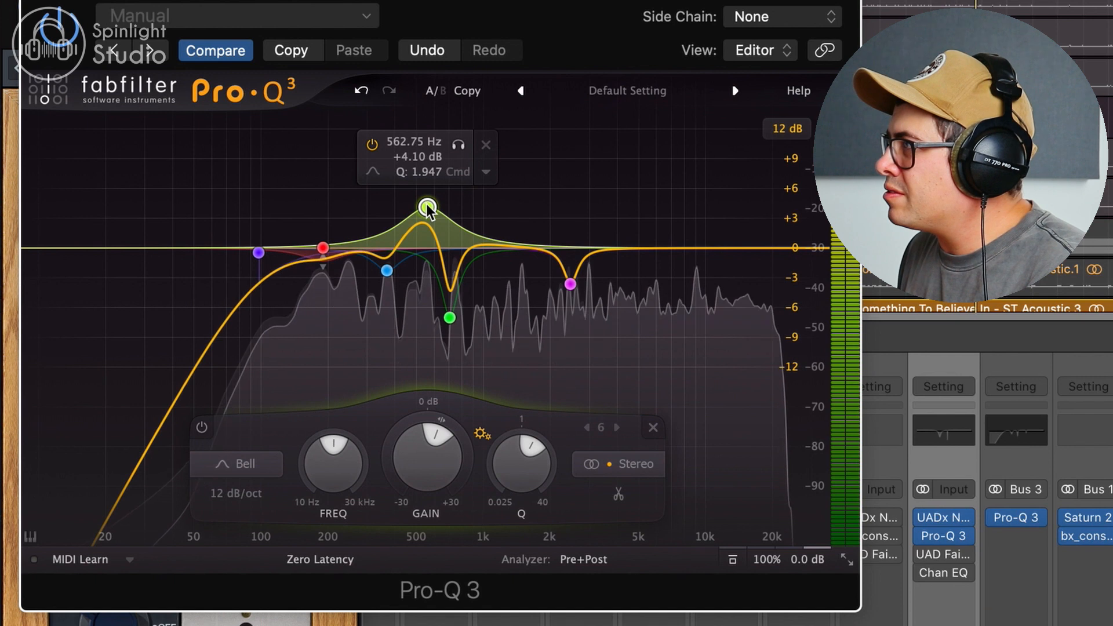
right_click(427, 209)
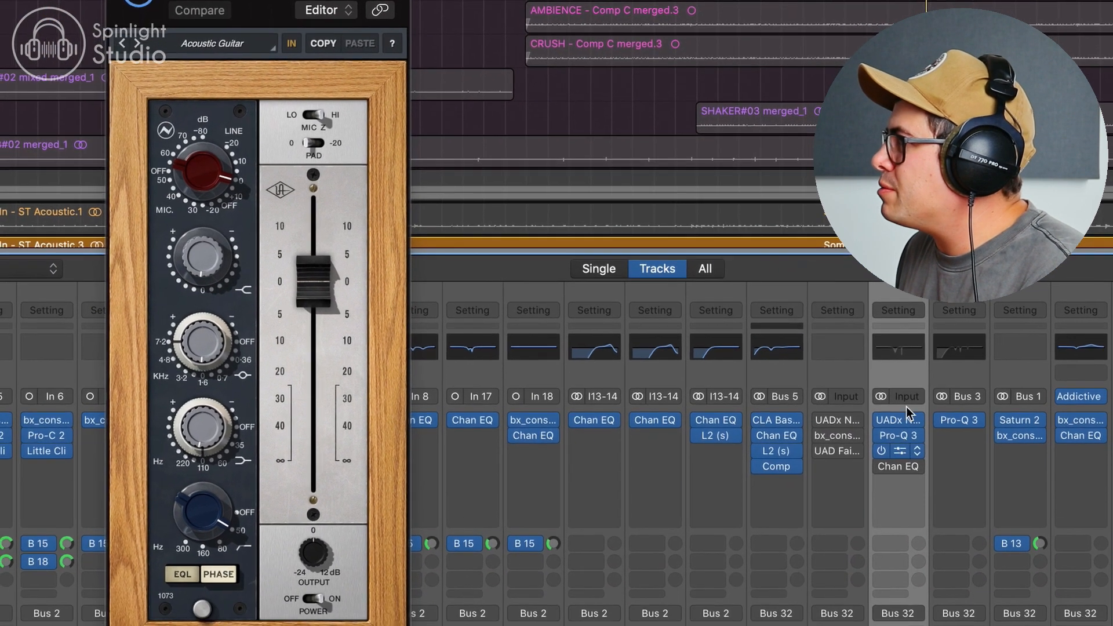
- Enable the UAD Fairchild 670 compressor, open the channel's Channel EQ and switch it on
click(913, 510)
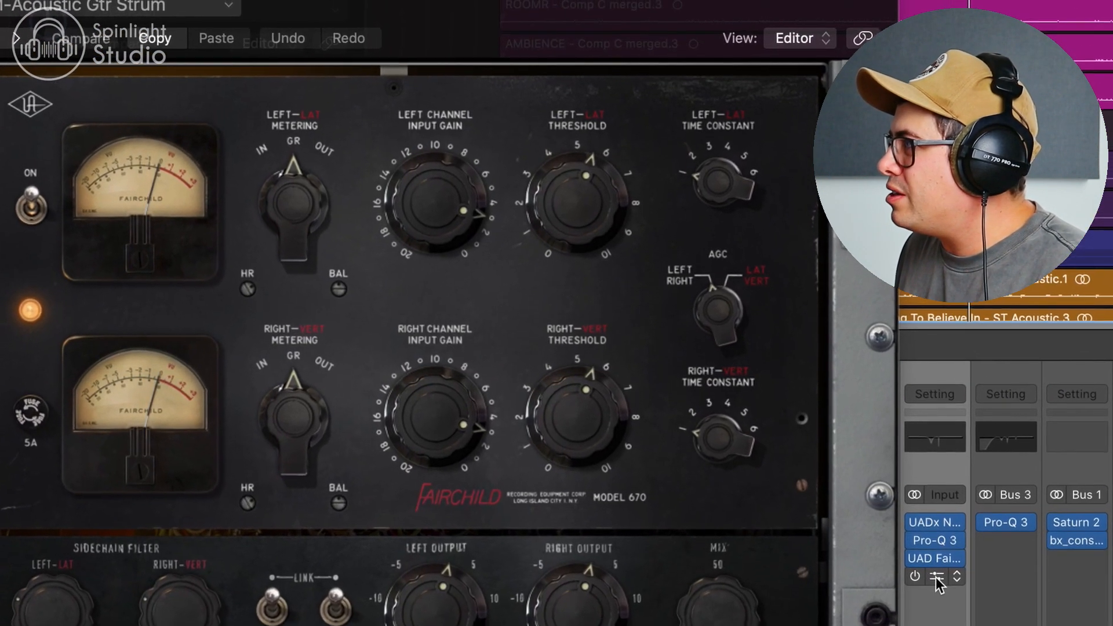
click(934, 437)
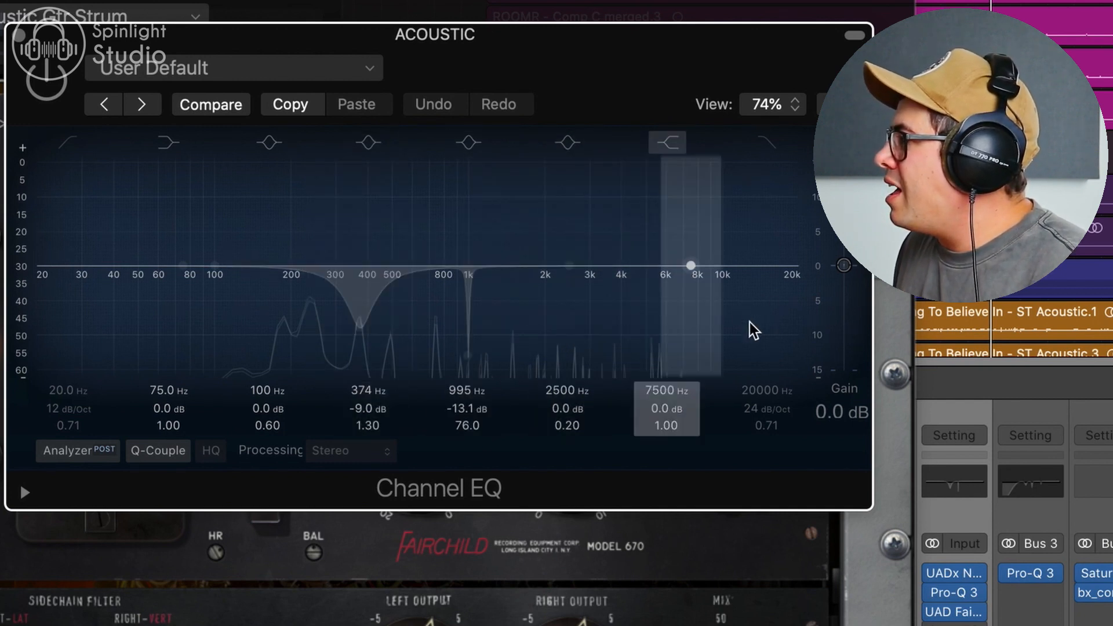
click(46, 83)
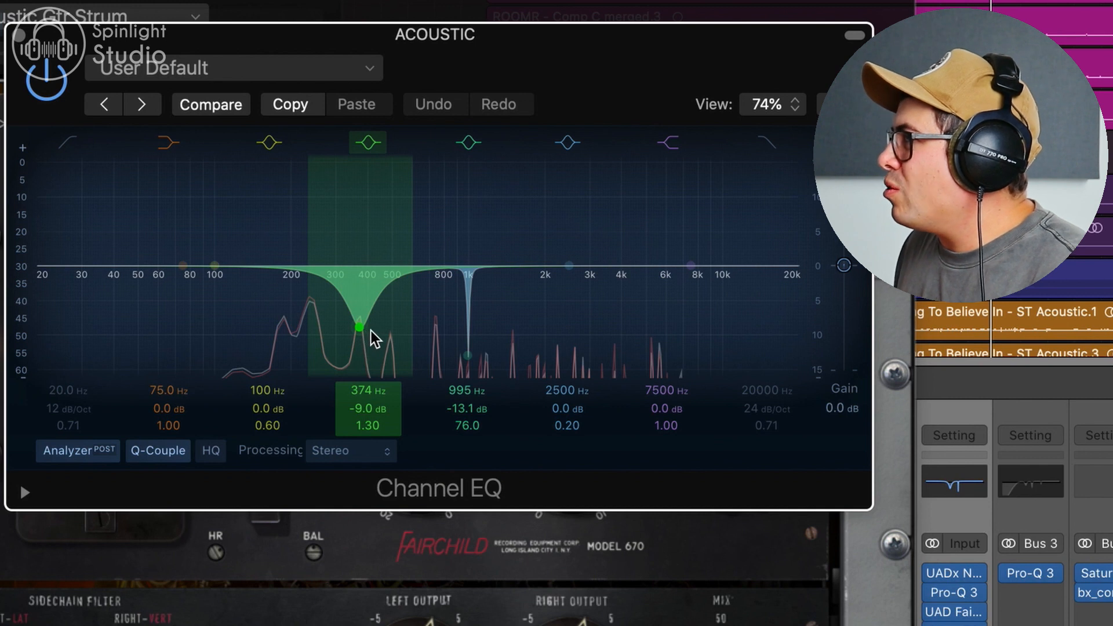
- Sweep both Channel EQ cuts with boosts and set them to 366 Hz at -7.2 dB and the narrow band near 1 kHz at -10.3 dB
drag(373, 333, 372, 179)
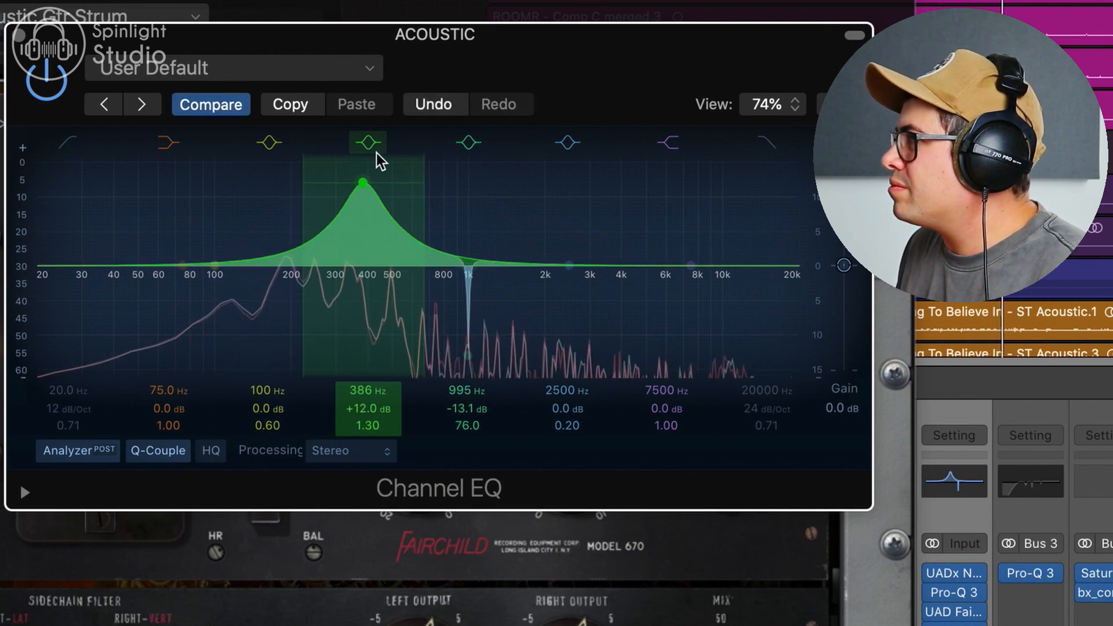
drag(370, 136, 368, 328)
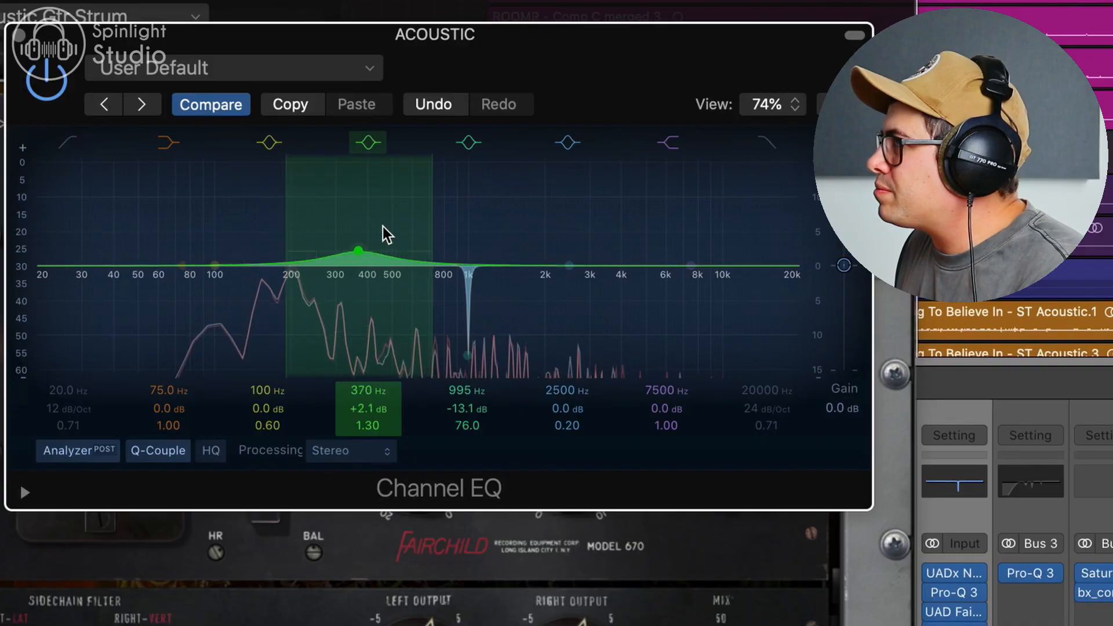
drag(382, 226, 380, 323)
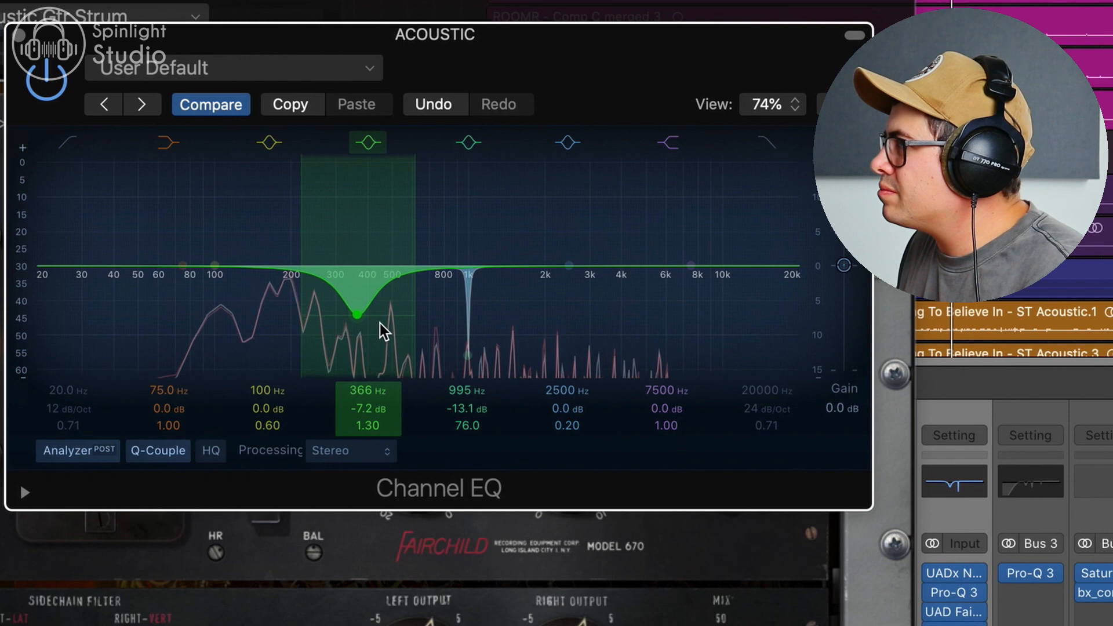
click(468, 355)
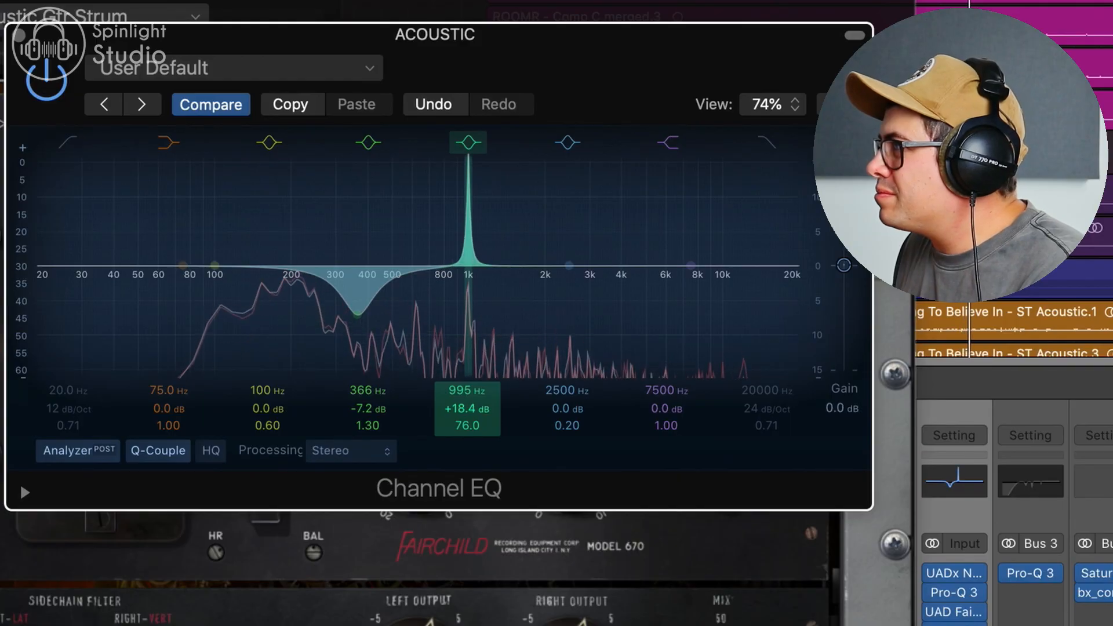
drag(468, 140, 468, 314)
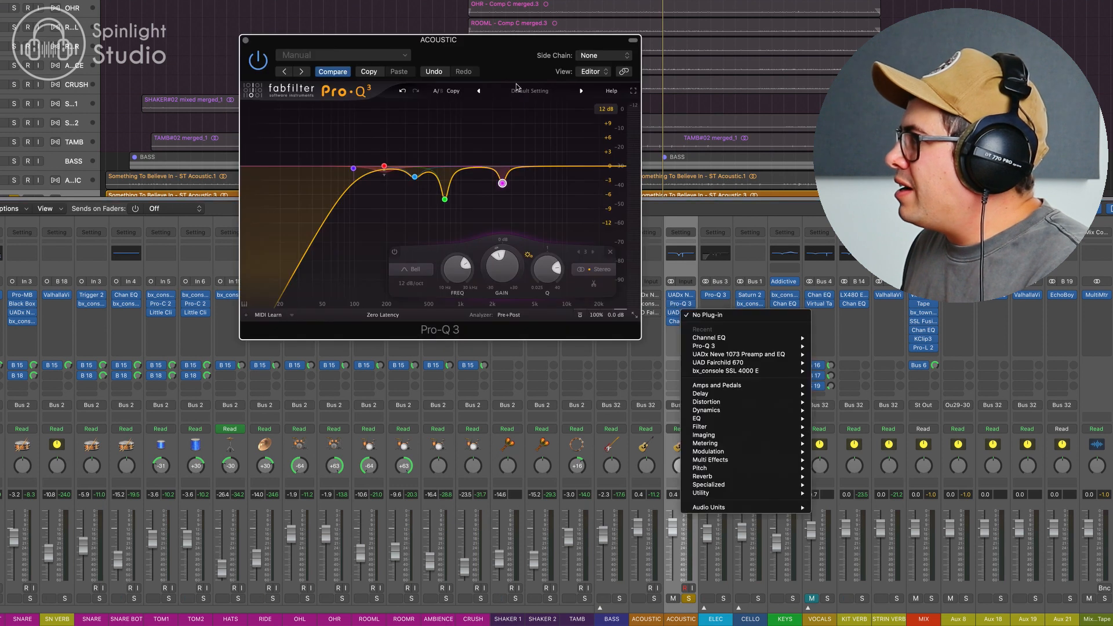
- Place the Pro-Q 3 and Channel EQ windows side by side and toggle the bypass of all four acoustic channel inserts to compare the sound
drag(526, 58, 383, 54)
click(685, 331)
click(685, 326)
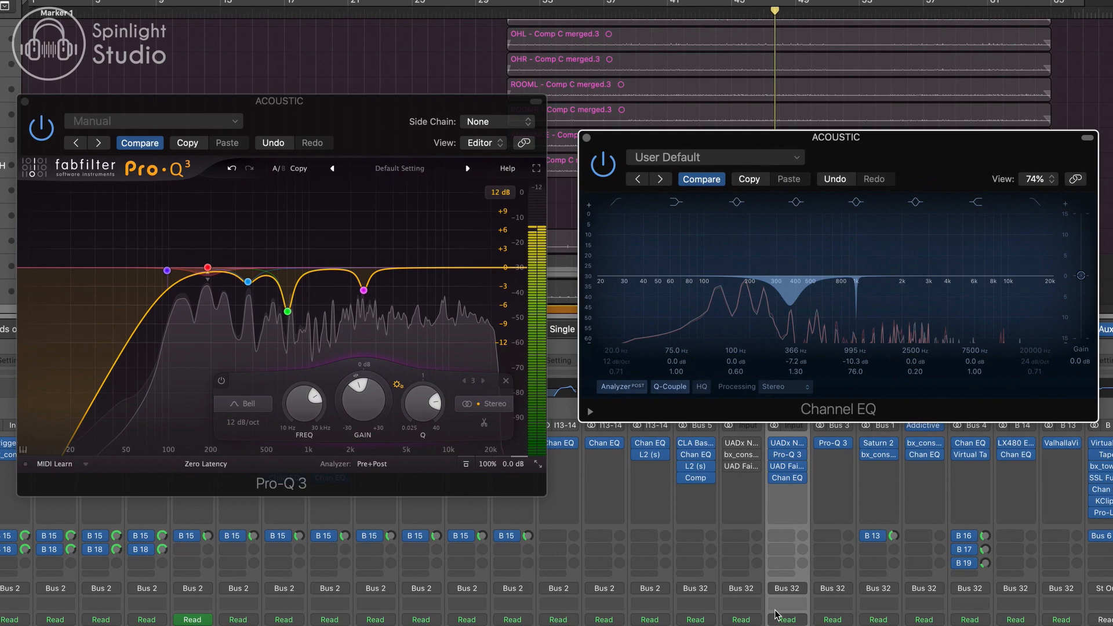
drag(775, 443, 776, 488)
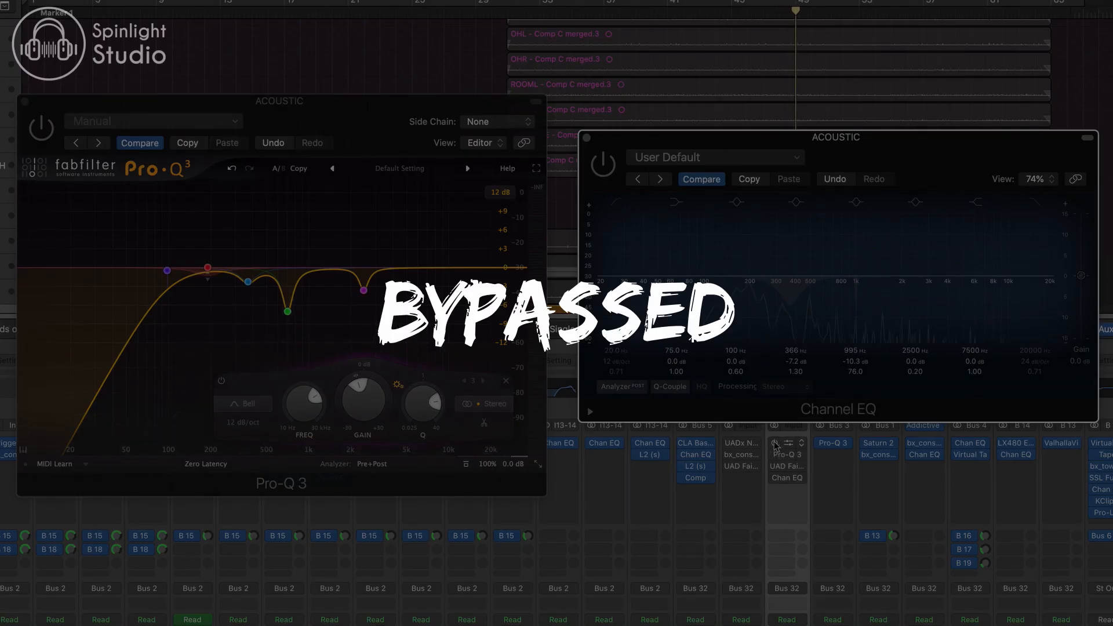
drag(775, 444, 776, 492)
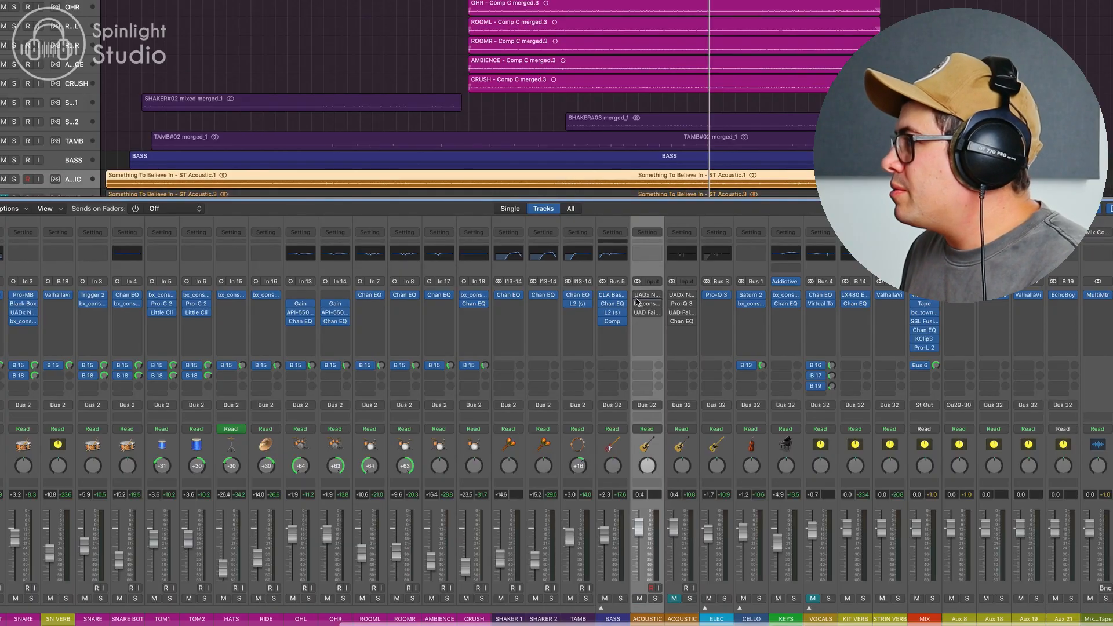
- Enable the UADx Neve 1073 and bx_console SSL 4000 E on the other acoustic channel and adjust the SSL high-pass filter around 120 Hz
click(646, 296)
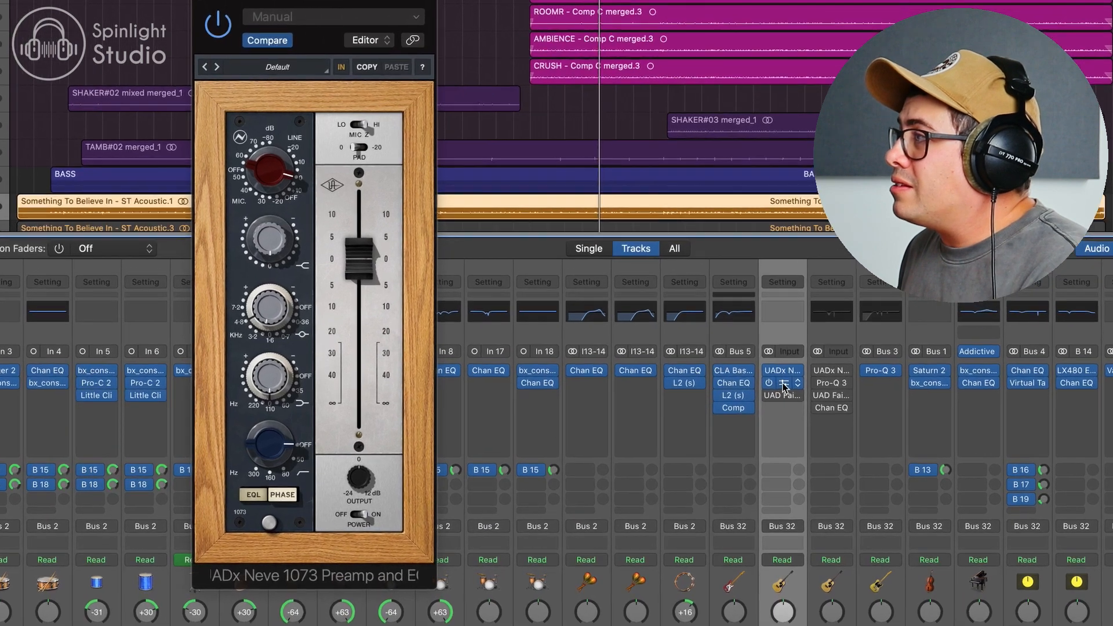
click(706, 347)
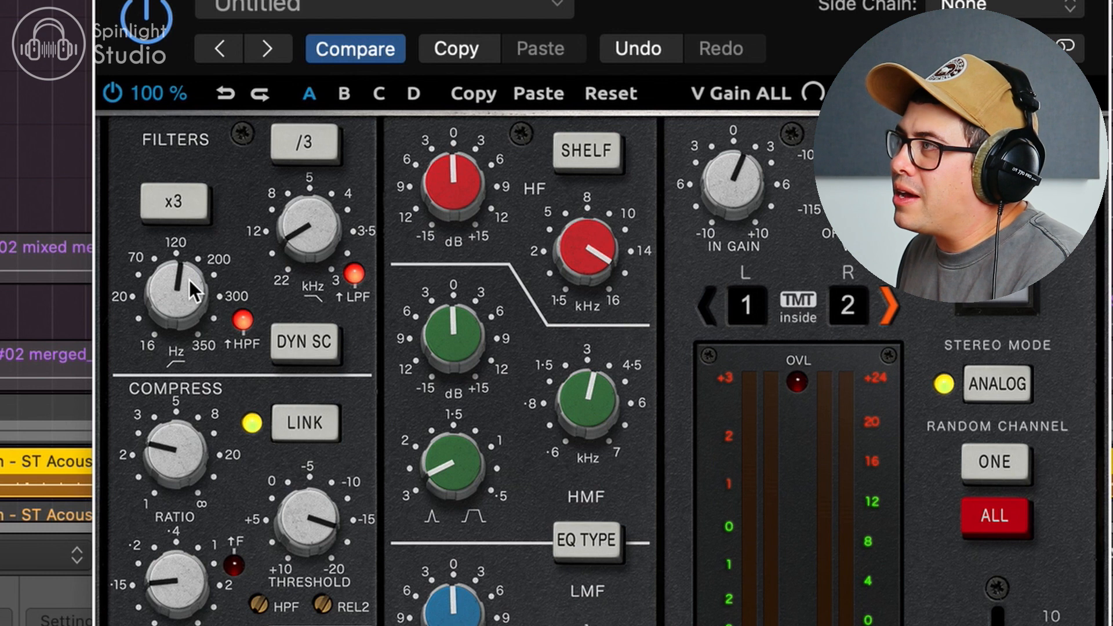
mouse_move(190, 109)
mouse_down()
mouse_move(191, 124)
mouse_move(193, 105)
mouse_up()
drag(194, 273, 214, 197)
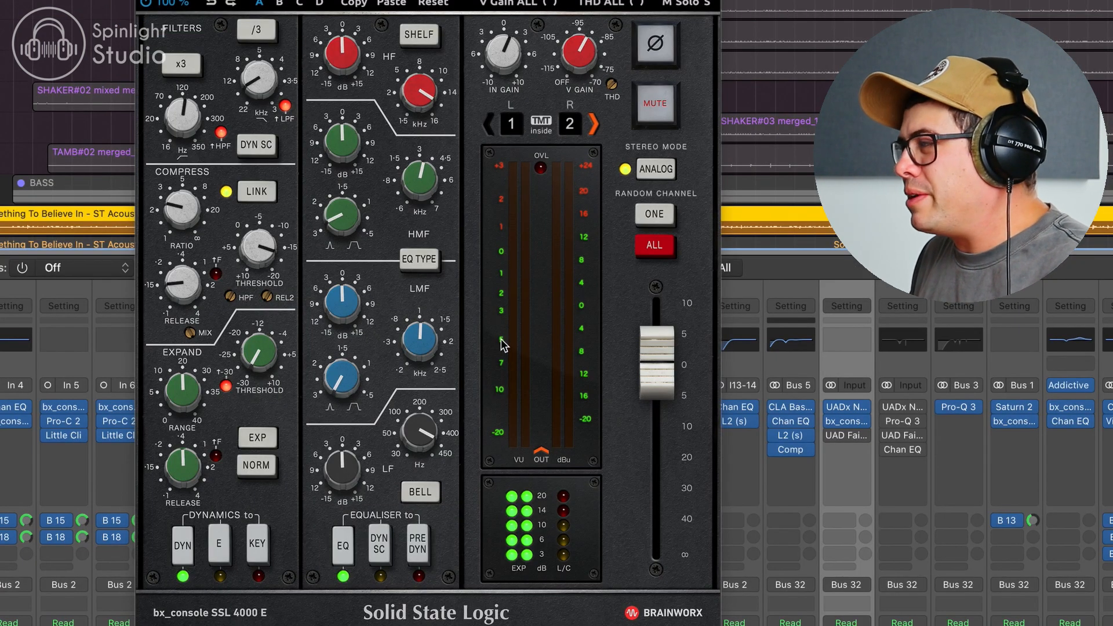
- During playback, sweep the SSL low-mid band with a boost and set it to a cut of about 9 dB at 1.0 kHz
key(space)
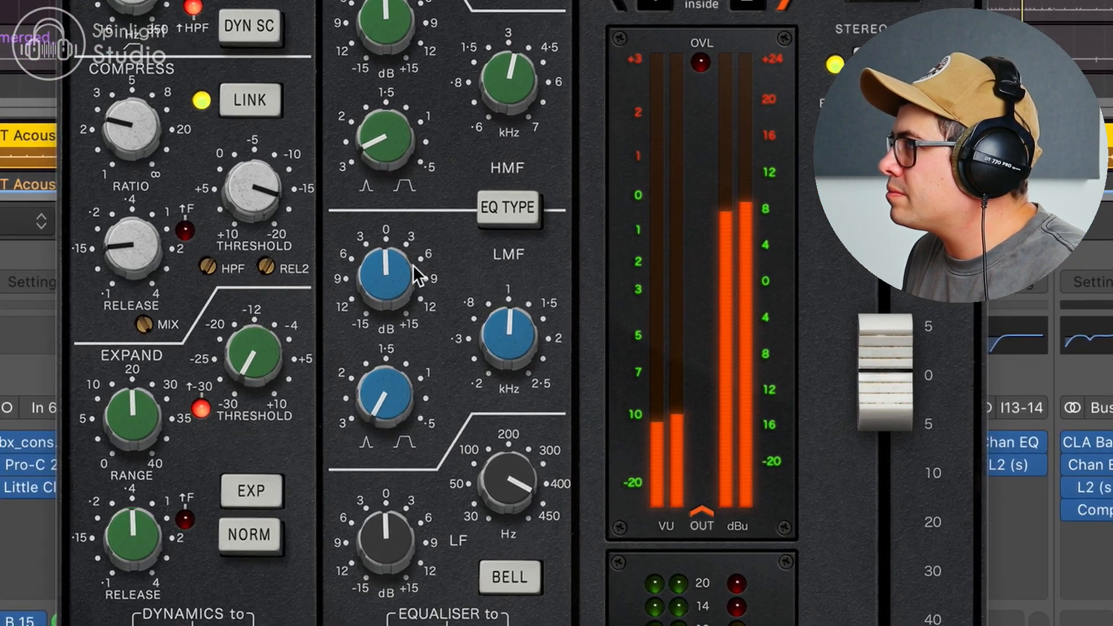
drag(357, 296, 358, 283)
drag(447, 217, 454, 185)
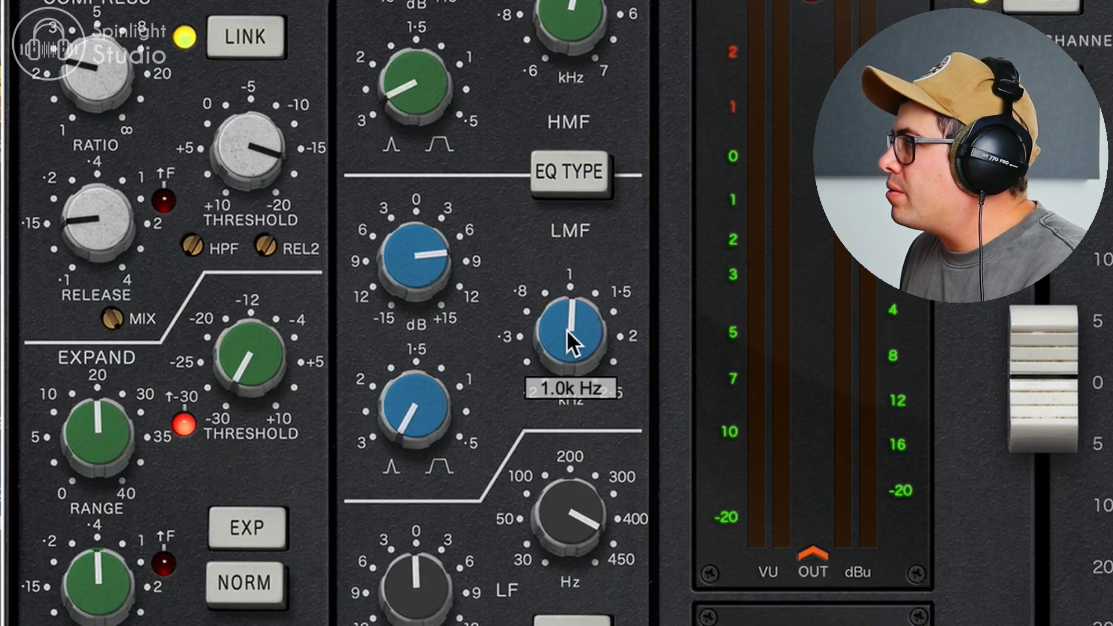
mouse_move(577, 335)
mouse_down()
mouse_move(568, 412)
mouse_move(586, 330)
mouse_move(581, 339)
mouse_up()
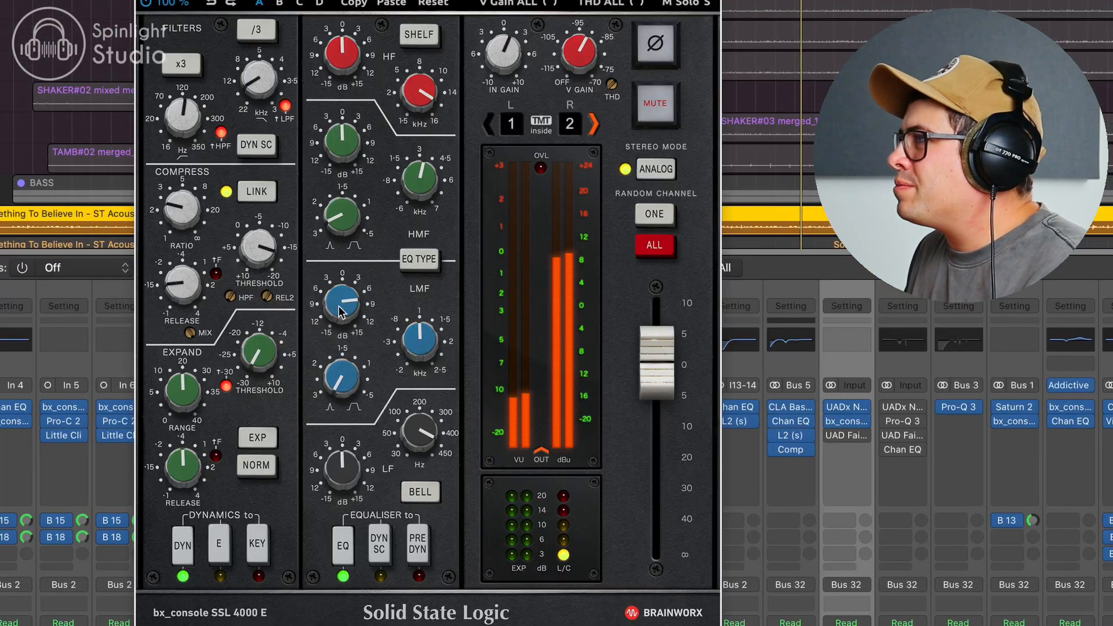
drag(413, 275, 426, 443)
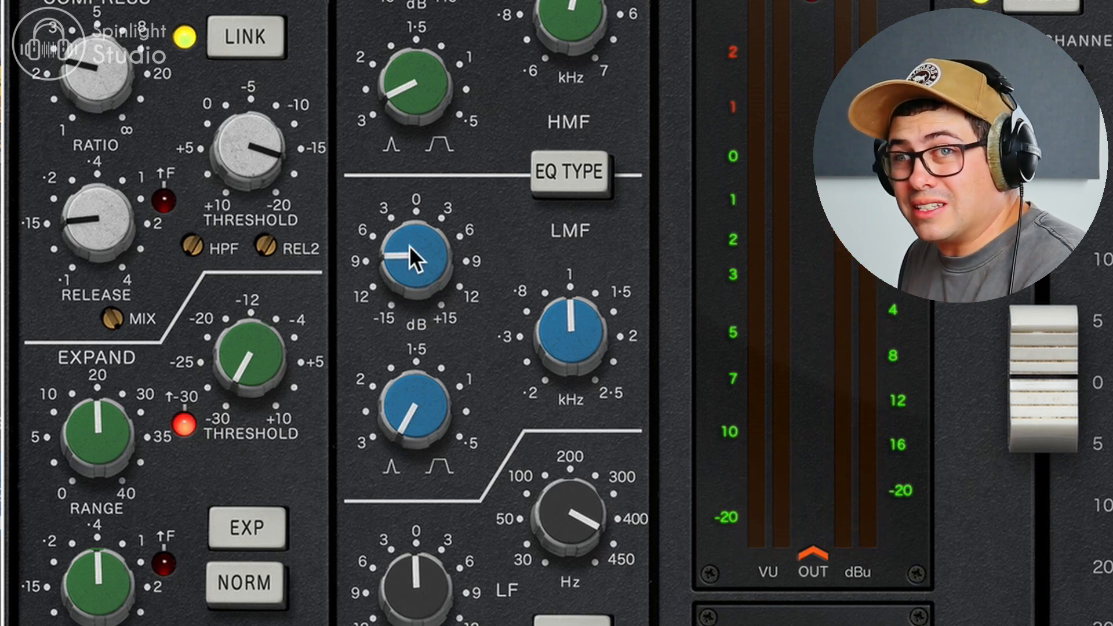
drag(425, 417, 424, 428)
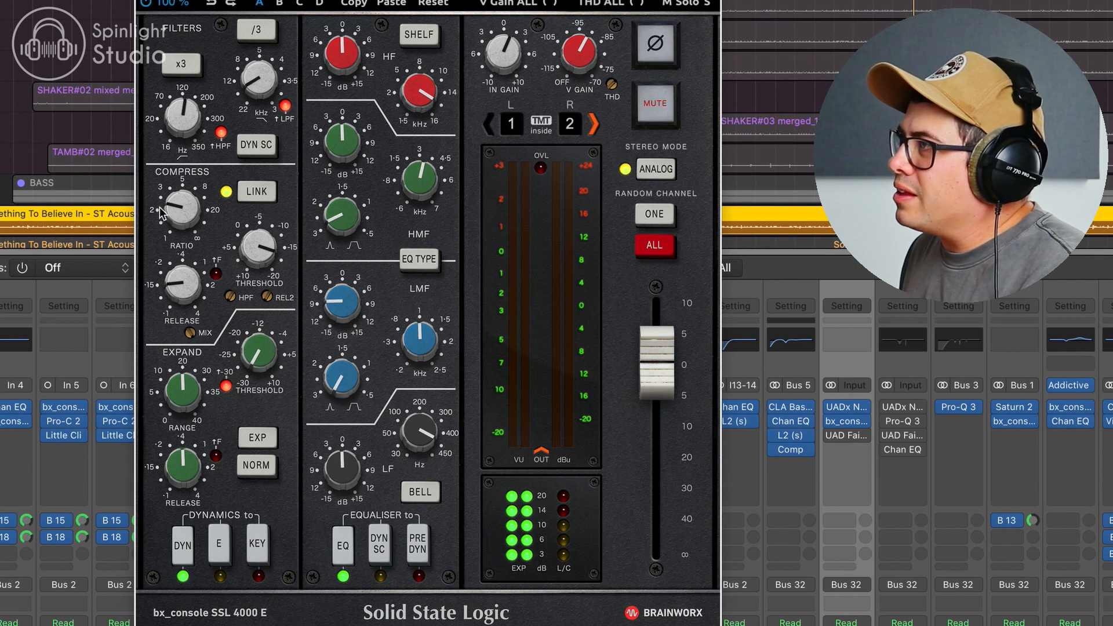
- Lower the SSL compressor threshold to between -15 and -20 and audition the compression
mouse_move(174, 215)
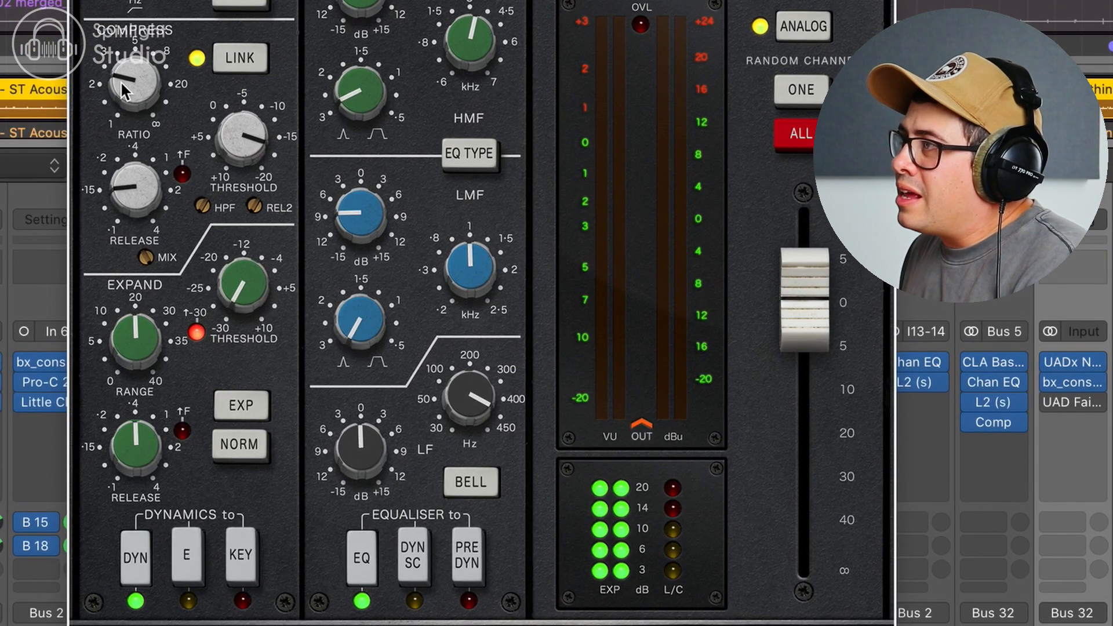
click(182, 174)
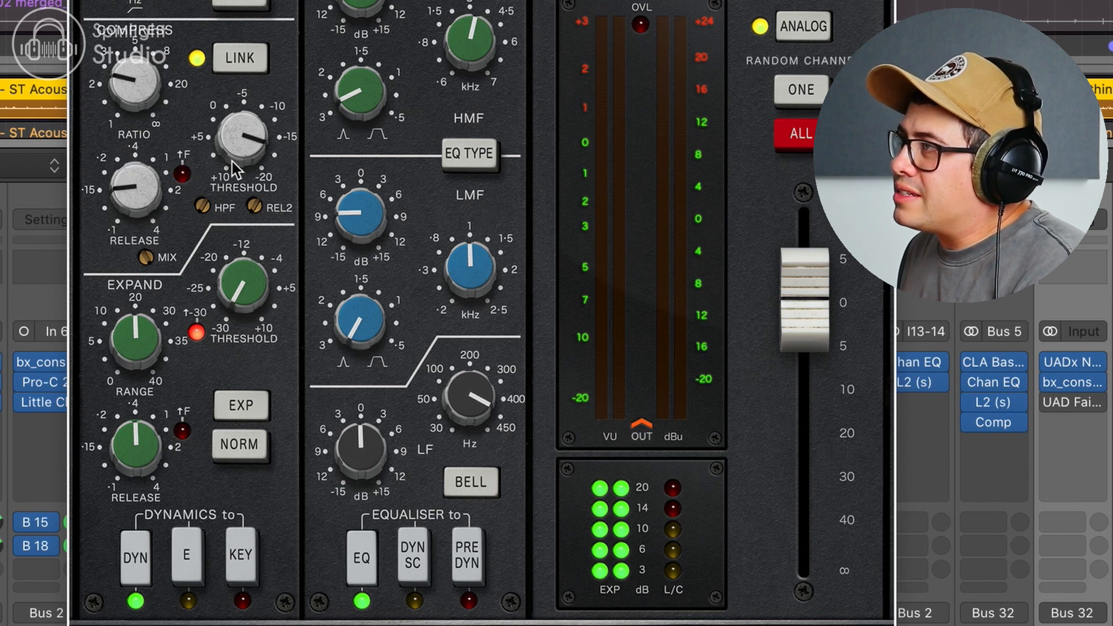
key(space)
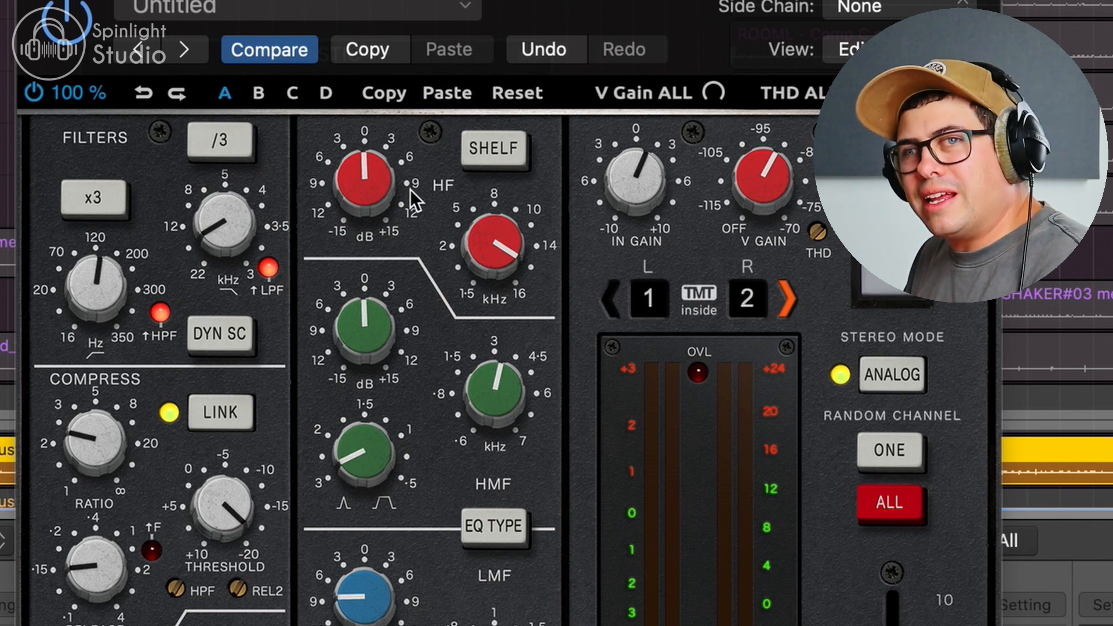
- Boost the SSL HF band slightly and apply slight gain cuts to the HMF and LF bands
mouse_move(497, 256)
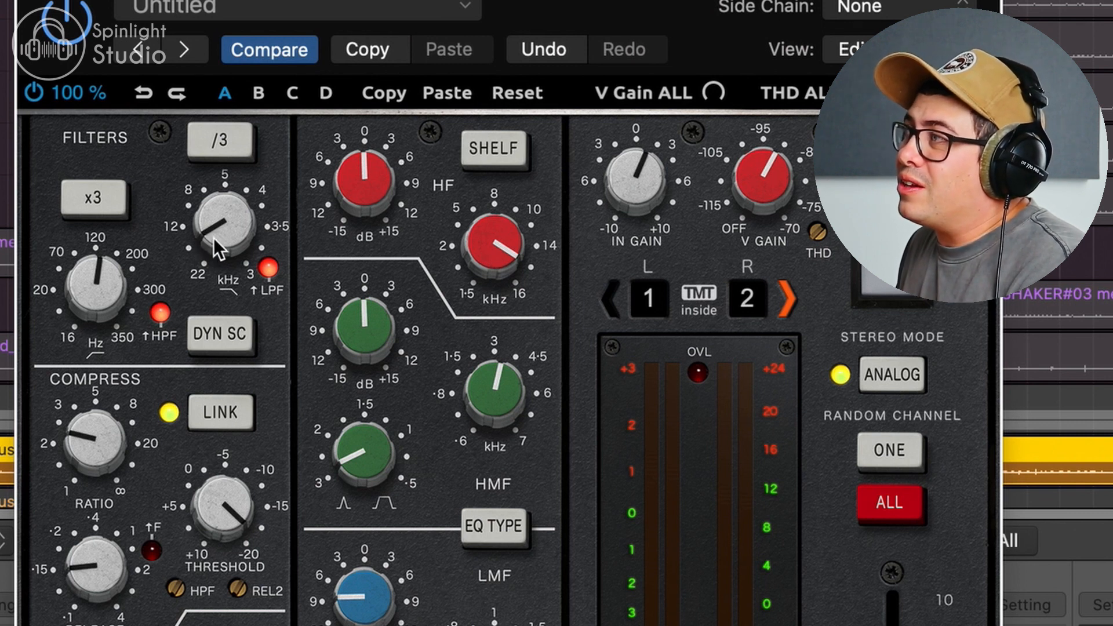
drag(358, 197, 385, 204)
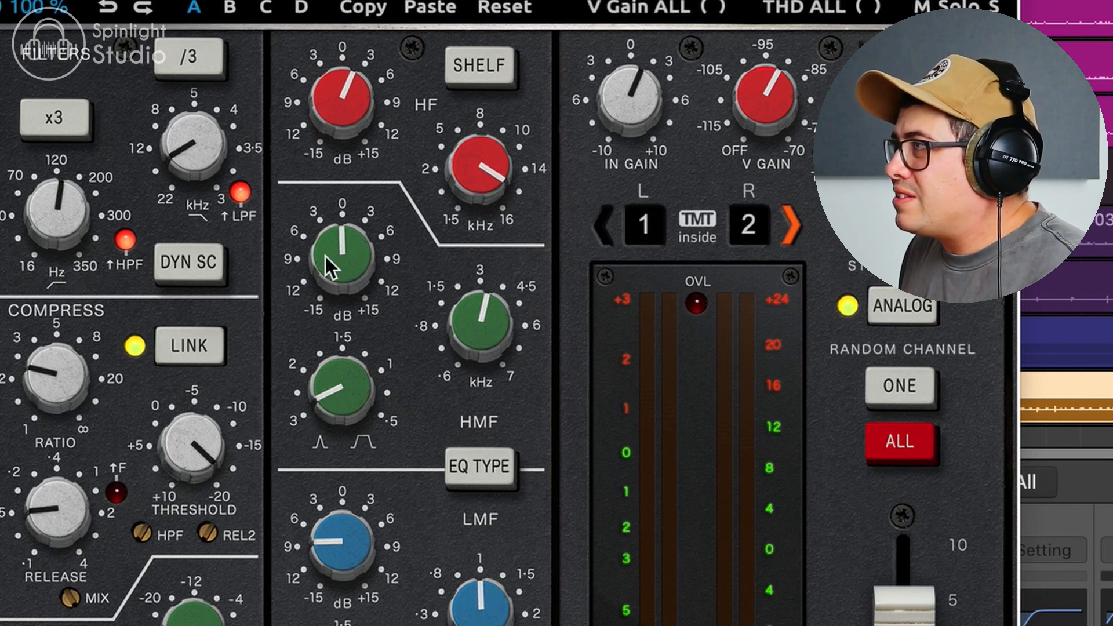
mouse_move(353, 233)
mouse_down()
mouse_move(363, 137)
mouse_move(353, 256)
mouse_move(353, 247)
mouse_up()
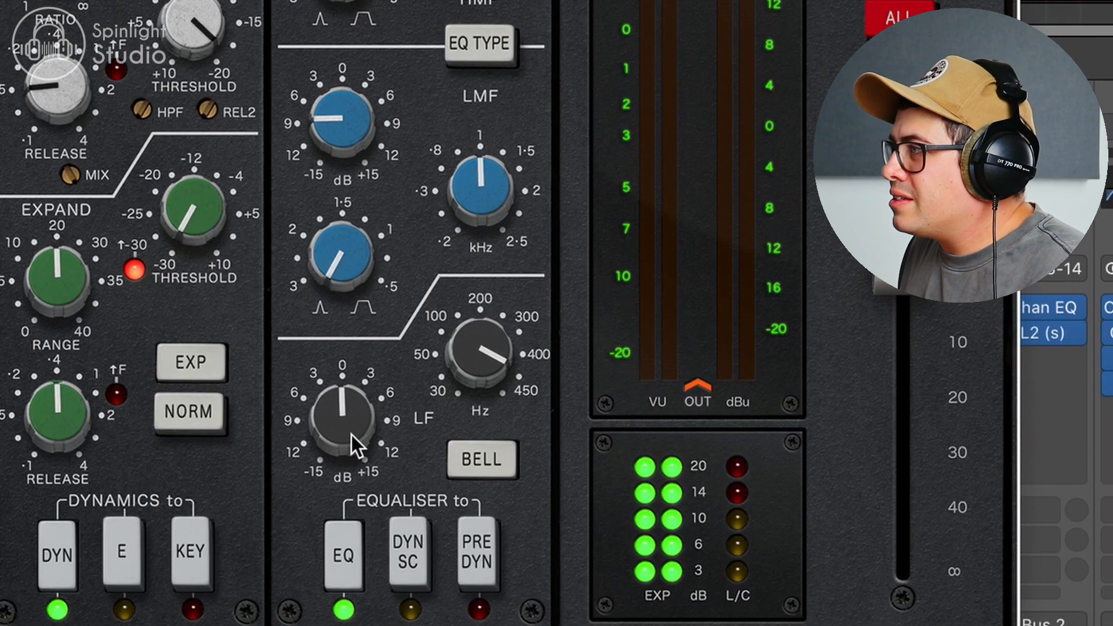
drag(356, 425, 375, 454)
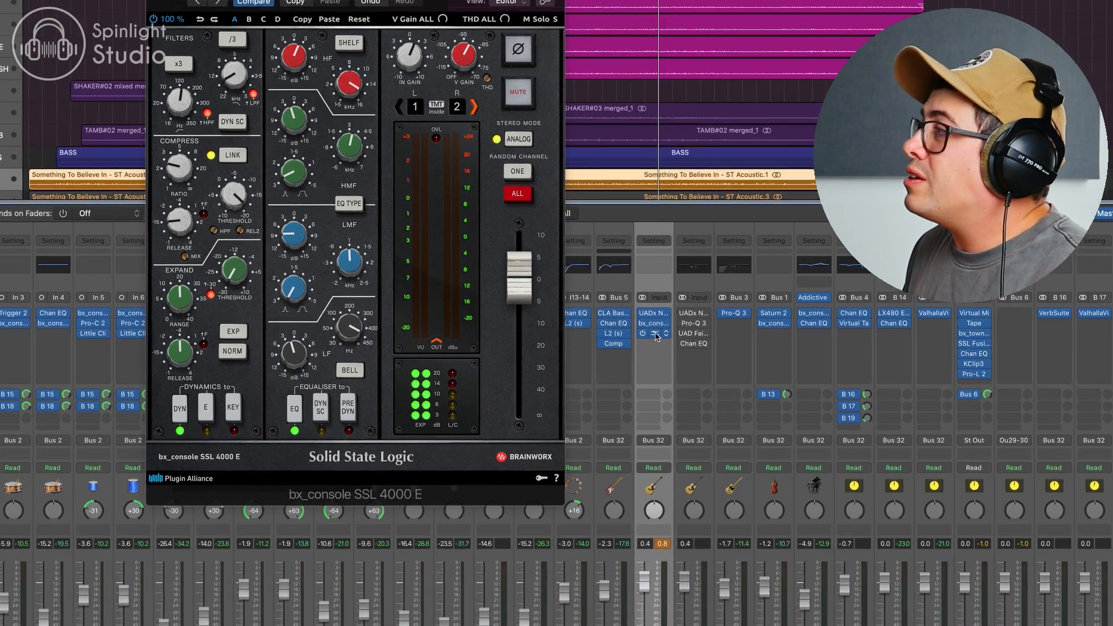
- Enable the UAD Fairchild 670 on the same acoustic channel, audition it in the mix and close its window
click(639, 313)
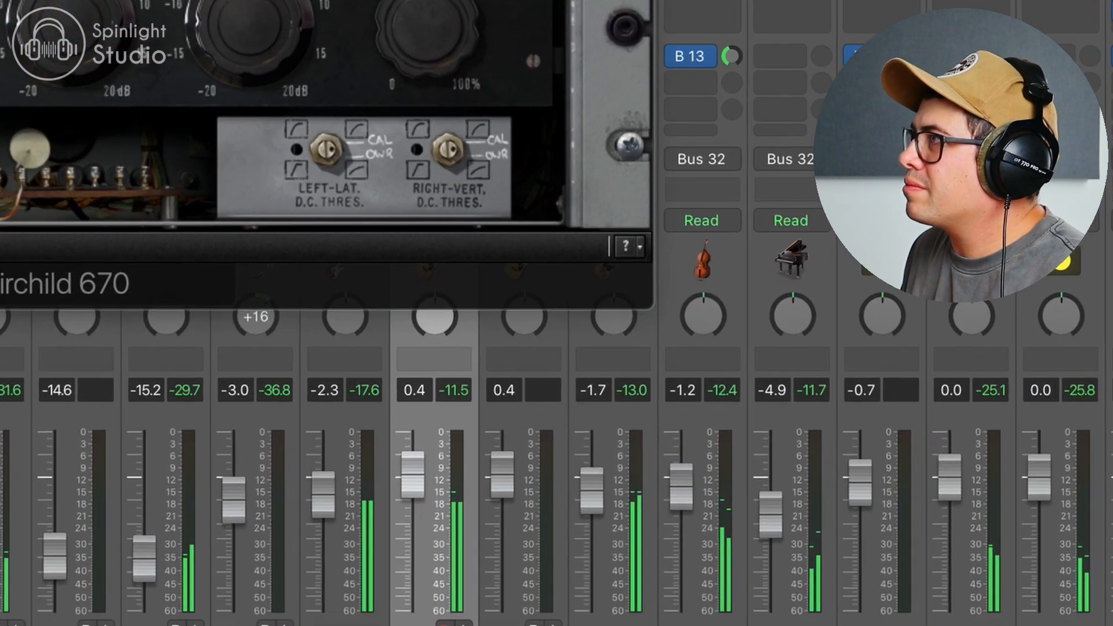
key(super+w)
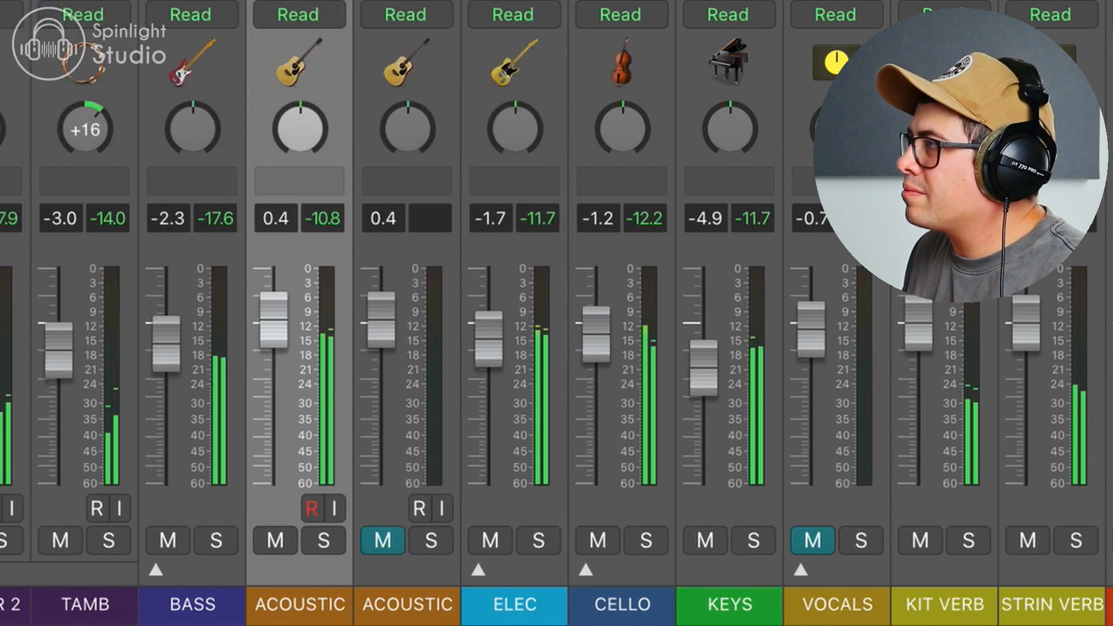